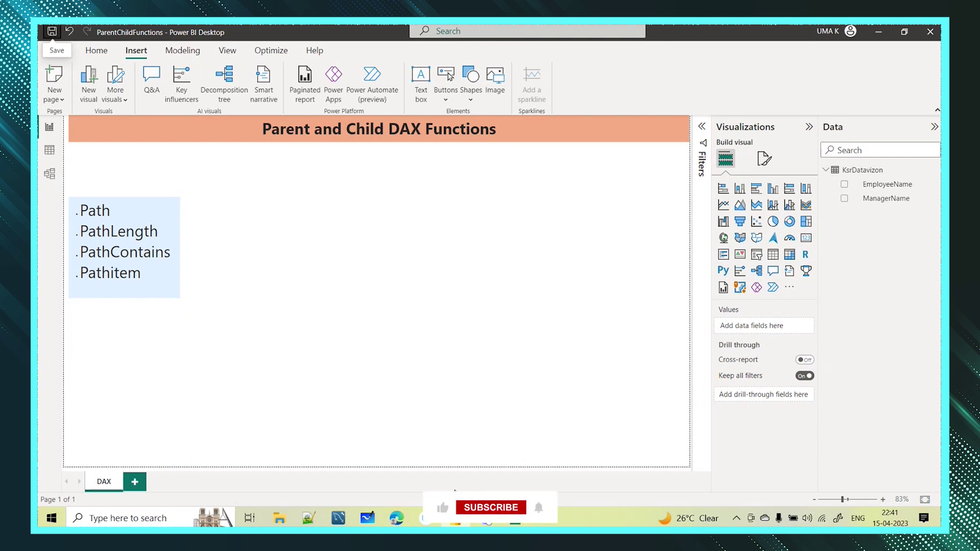
Step: Switch to the parentchilddata workbook in Excel and examine which manager each employee reports to in the EmployeeName and ManagerName table
{"action": "key", "text": "alt+Tab"}
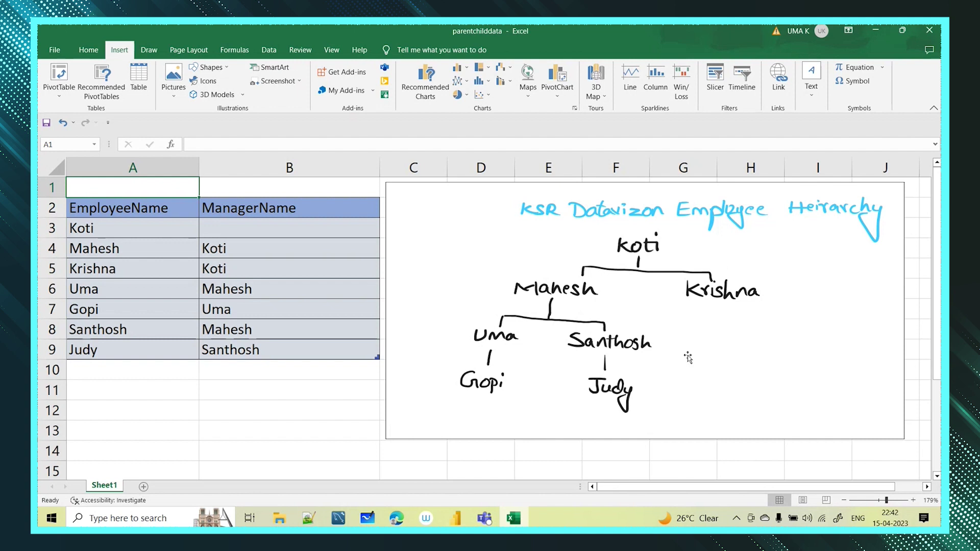
{"action": "left_click", "coordinate": [74, 207]}
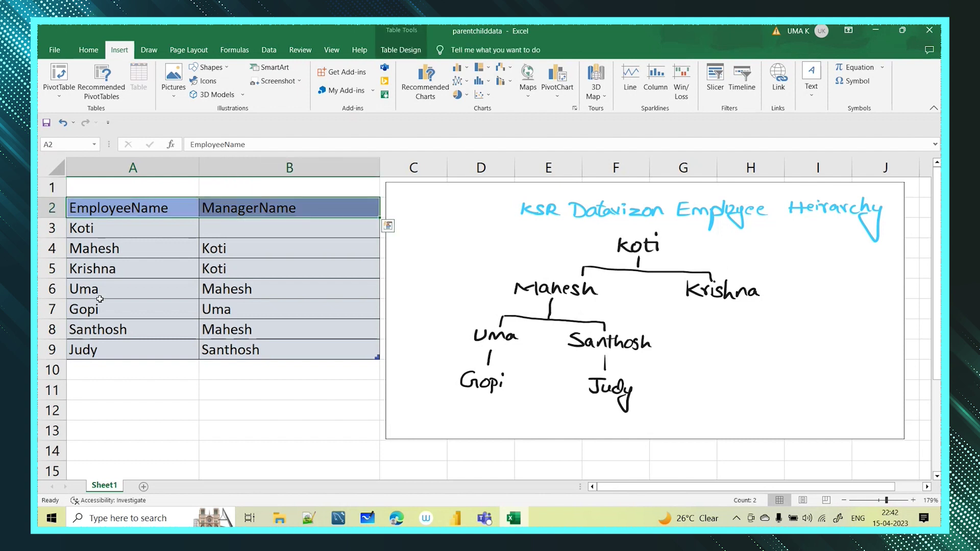
{"action": "left_click", "coordinate": [111, 425]}
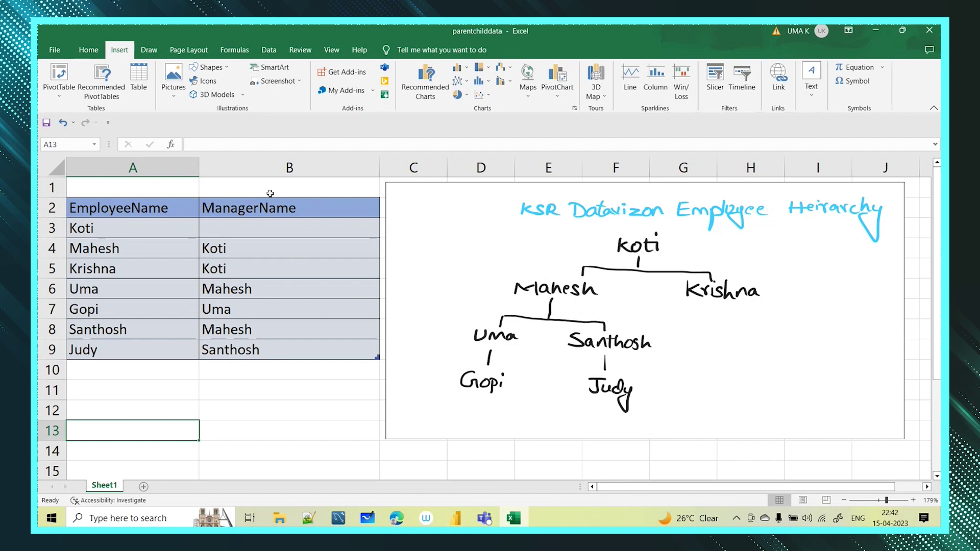
{"action": "left_click", "coordinate": [231, 228]}
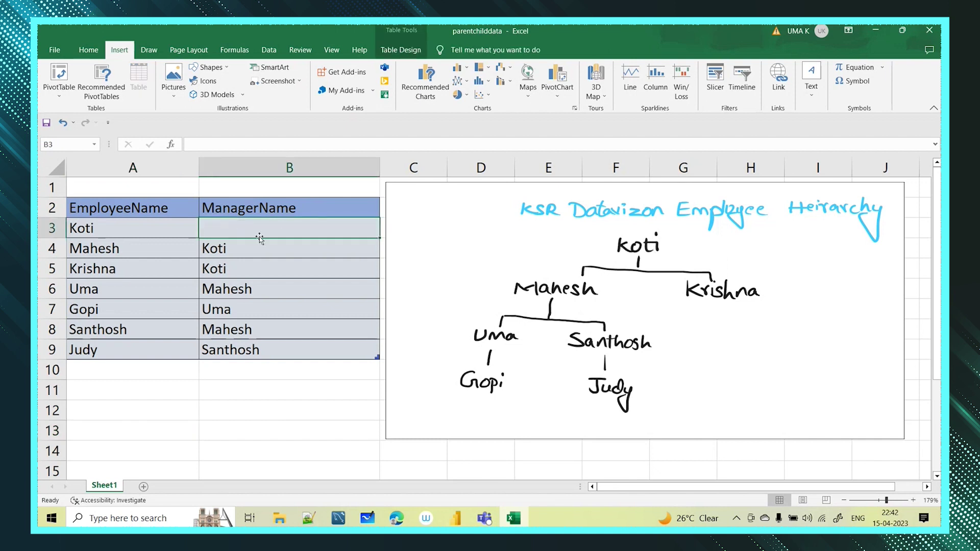
{"action": "left_click", "coordinate": [127, 389]}
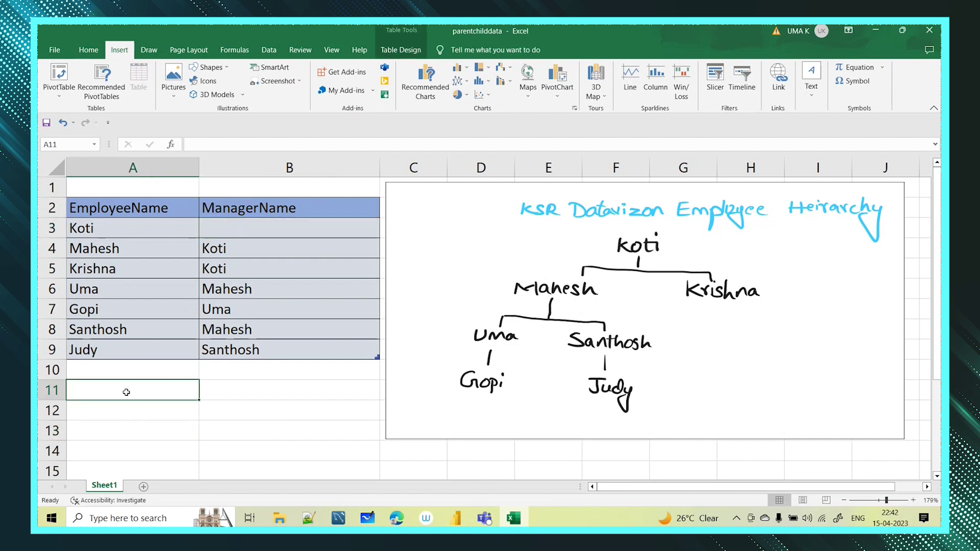
{"action": "left_click", "coordinate": [100, 248]}
{"action": "key", "text": "Down"}
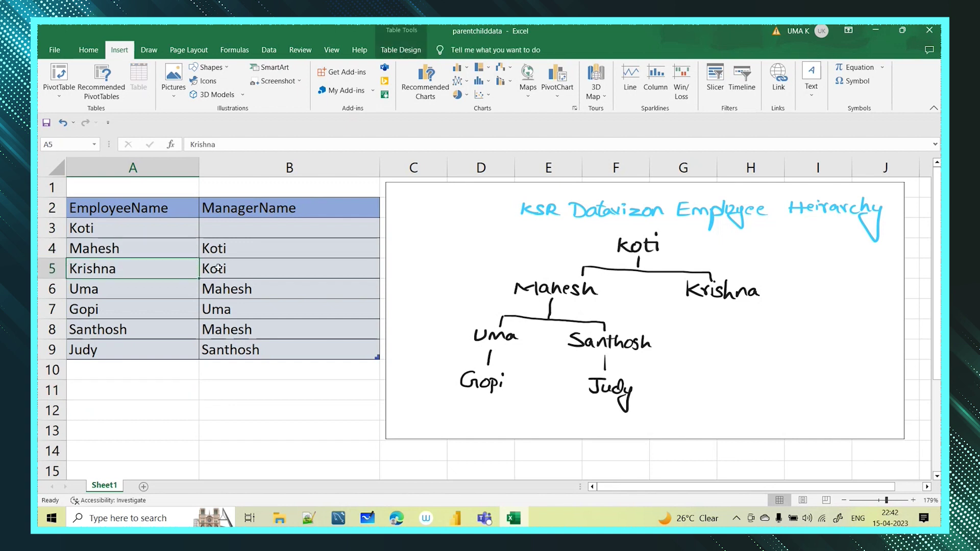
{"action": "left_click", "coordinate": [124, 247]}
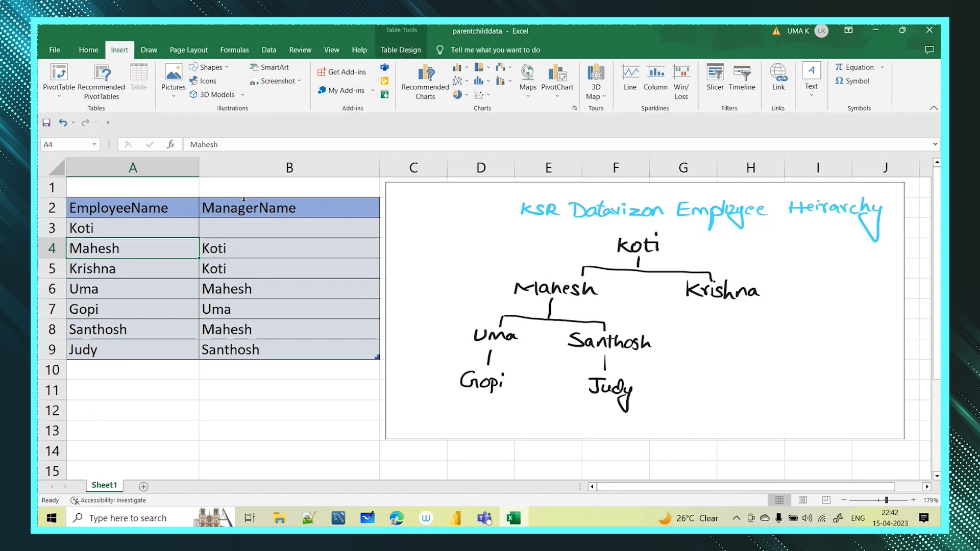
{"action": "key", "text": "Down"}
{"action": "left_click", "coordinate": [238, 266]}
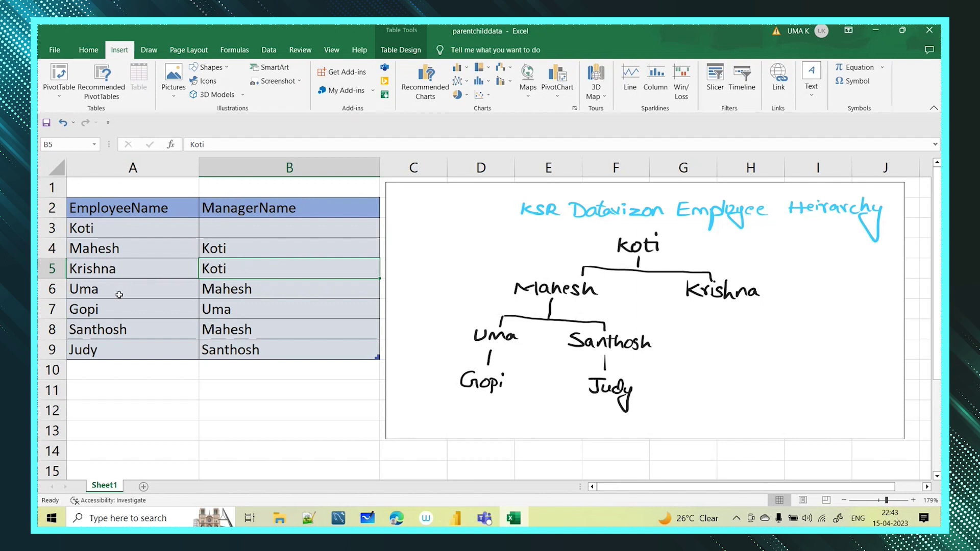
{"action": "left_click", "coordinate": [103, 292]}
{"action": "left_click", "coordinate": [224, 289]}
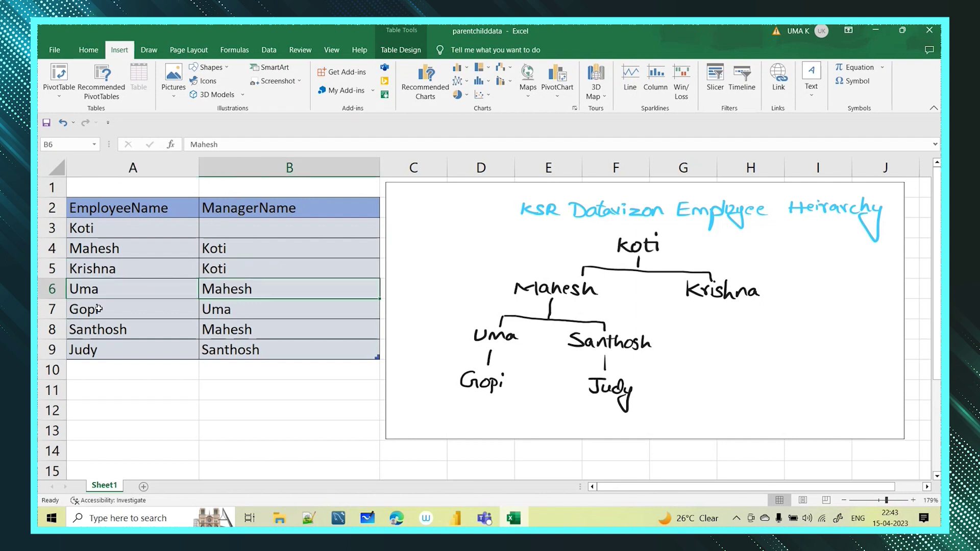
{"action": "left_click", "coordinate": [99, 308]}
{"action": "left_click", "coordinate": [228, 311]}
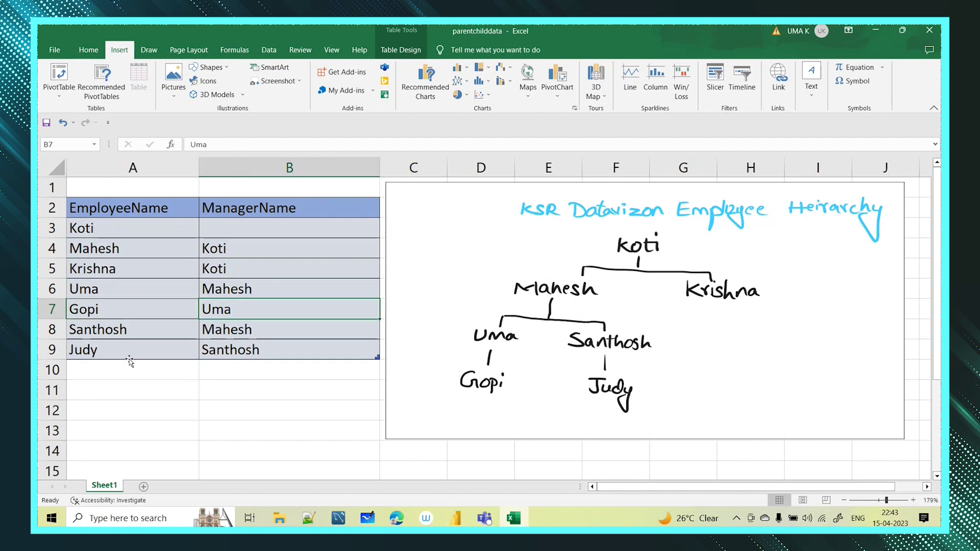
{"action": "left_click", "coordinate": [103, 330]}
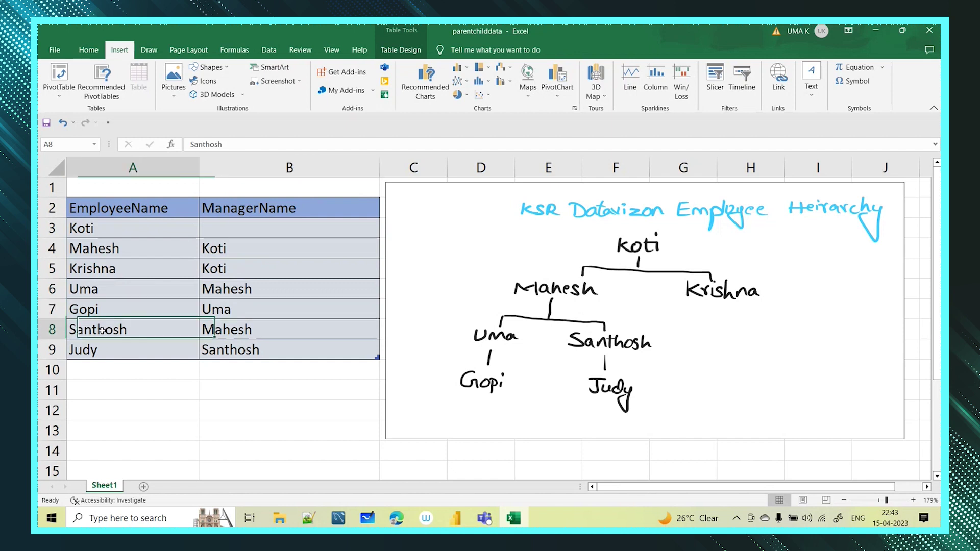
{"action": "left_click", "coordinate": [227, 327]}
{"action": "left_click", "coordinate": [99, 350]}
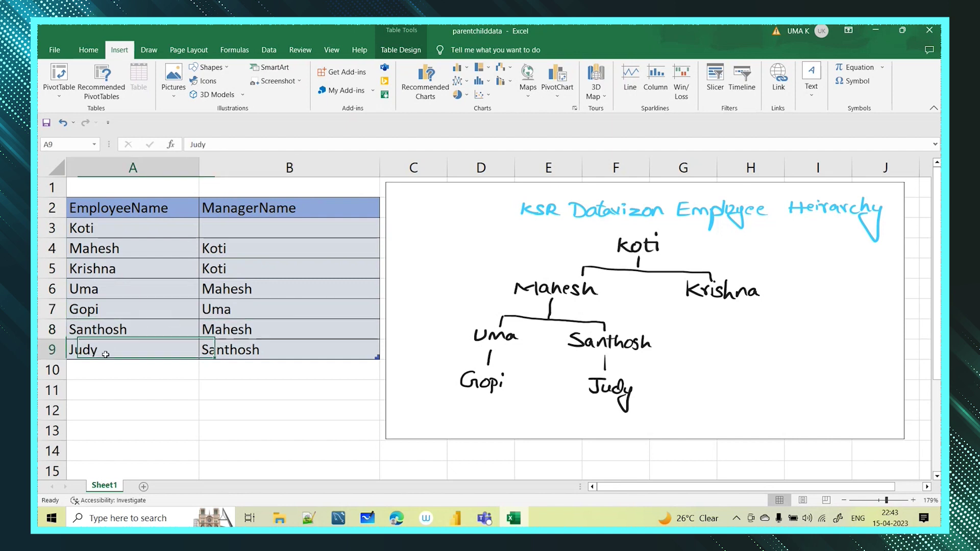
{"action": "left_click", "coordinate": [274, 350]}
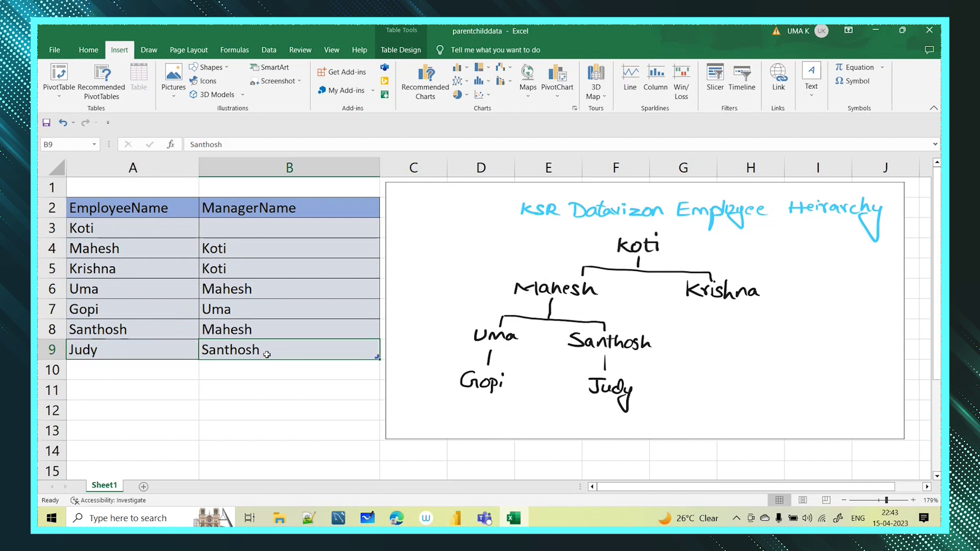
{"action": "left_click_drag", "start_coordinate": [77, 210], "coordinate": [285, 363]}
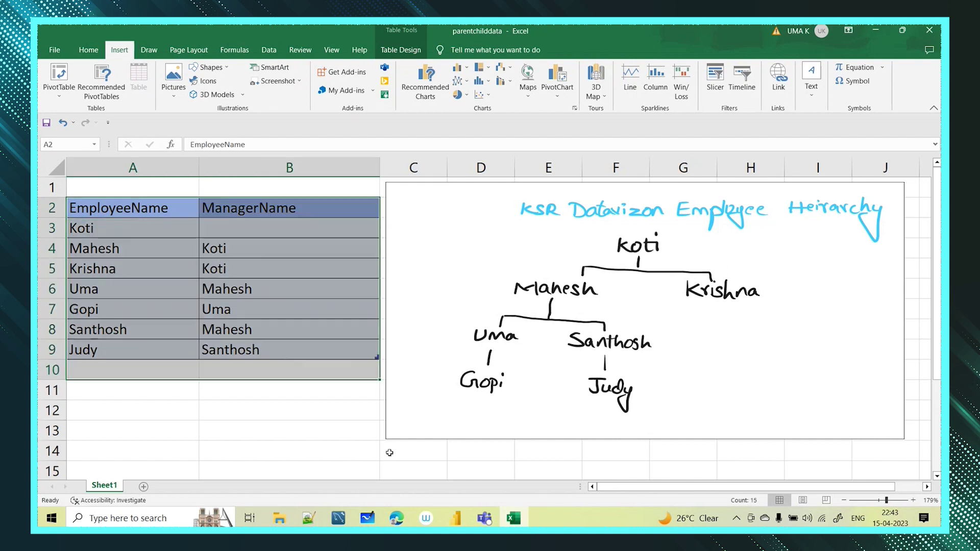
Step: Switch to Power BI Desktop, review the KsrDatavizon table's rows in the data view, and return to the report view
{"action": "left_click", "coordinate": [456, 518]}
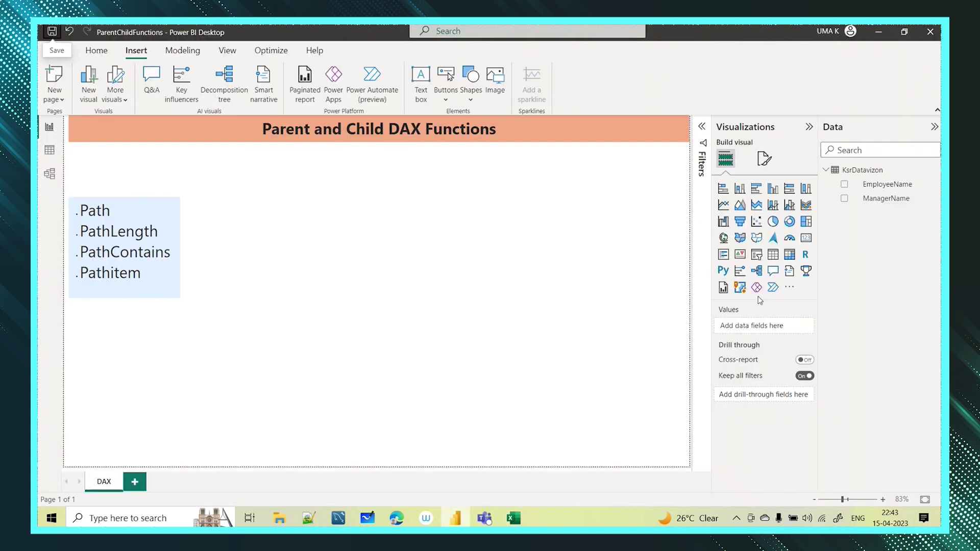
{"action": "left_click", "coordinate": [49, 151]}
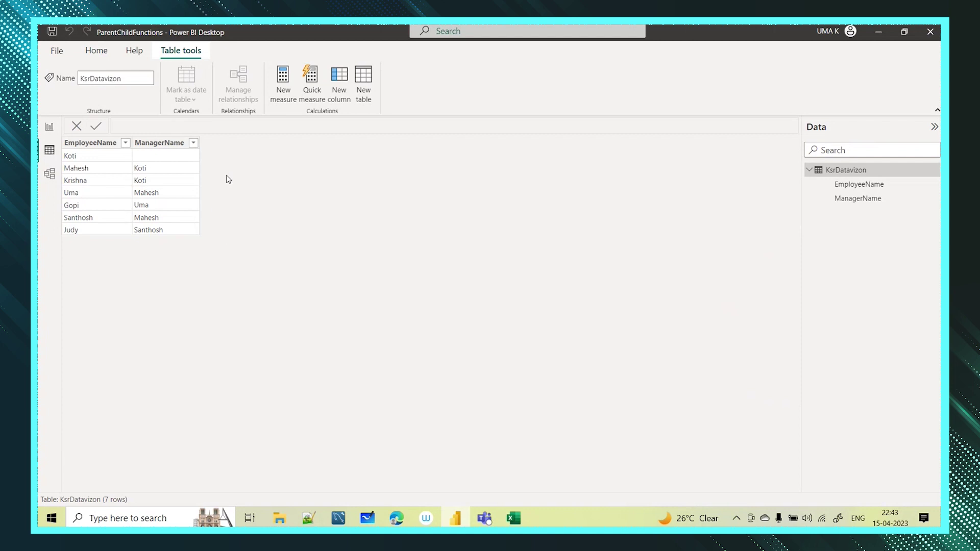
{"action": "left_click", "coordinate": [49, 127]}
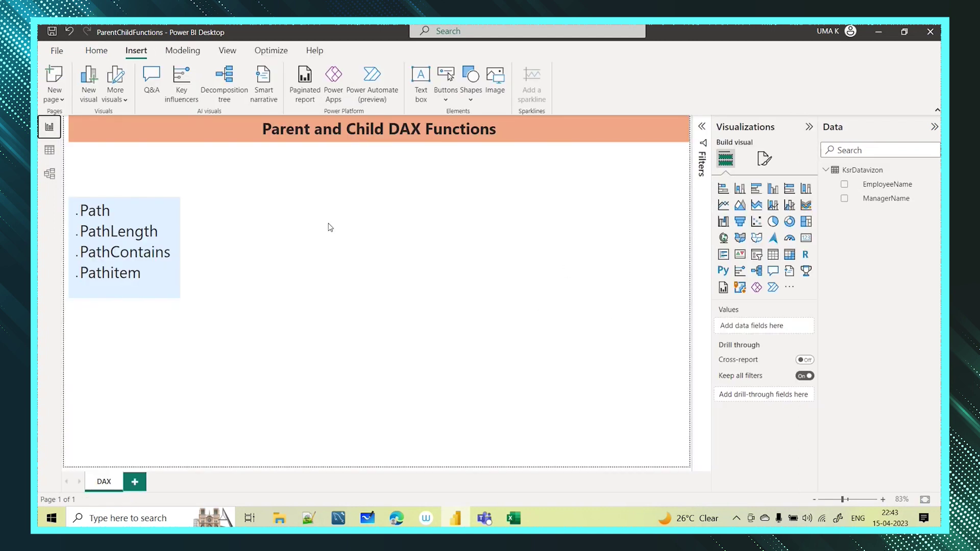
Step: Add a calculated column named EmpHeirarchy to the KsrDatavizon table
{"action": "left_click", "coordinate": [866, 170]}
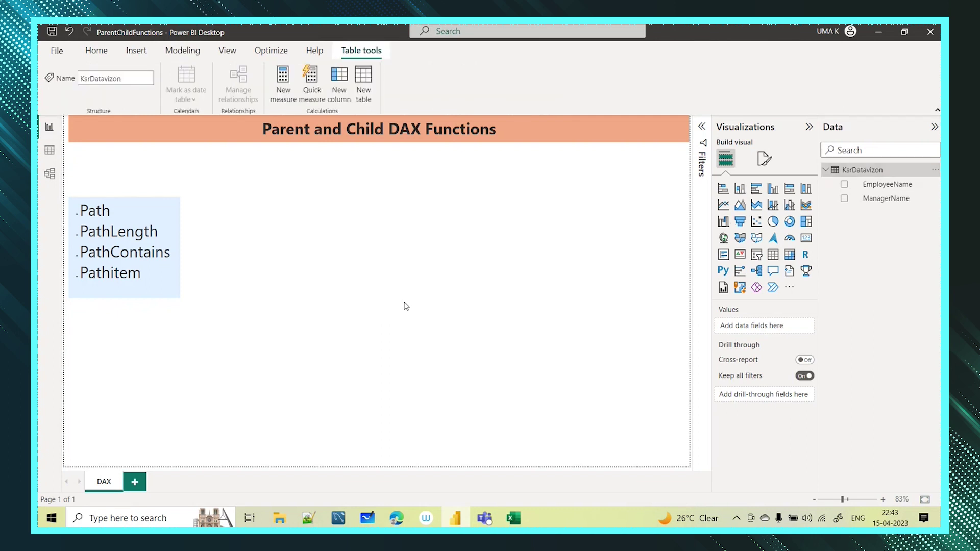
{"action": "left_click", "coordinate": [337, 83]}
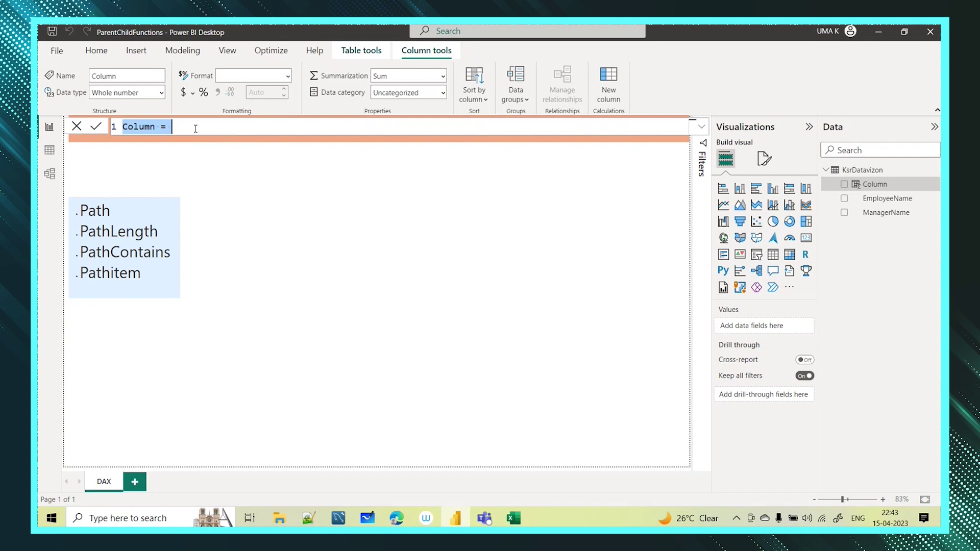
{"action": "type", "text": "emp"}
{"action": "key", "text": "BackSpace"}
{"action": "key", "text": "BackSpace"}
{"action": "key", "text": "BackSpace"}
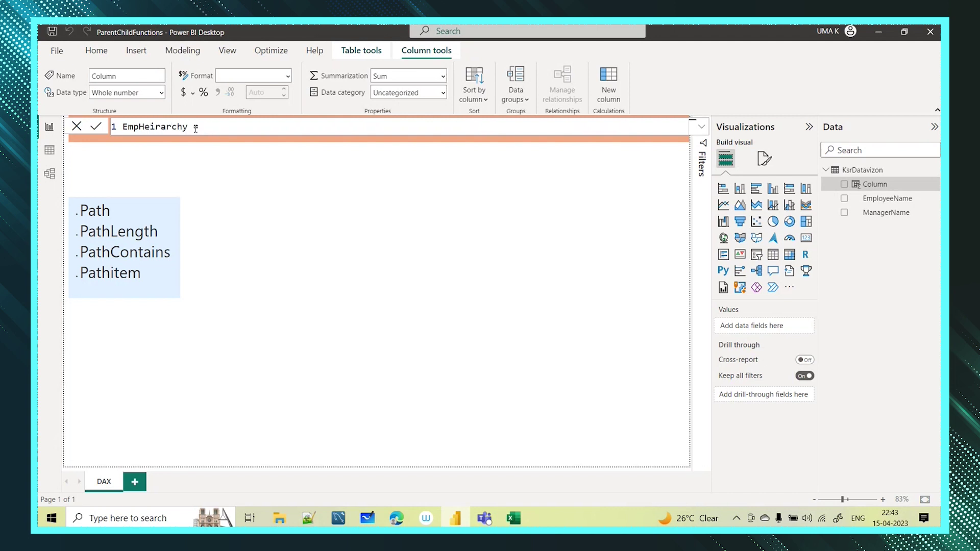
Step: Define EmpHeirarchy as PATH(KsrDatavizon[EmployeeName],KsrDatavizon[ManagerName]) and commit the formula
{"action": "type", "text": "path"}
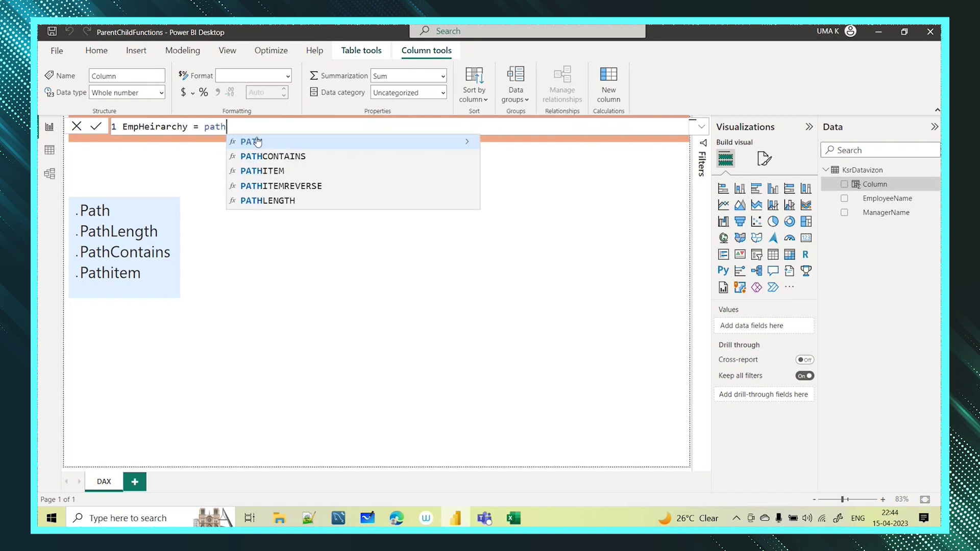
{"action": "key", "text": "Tab"}
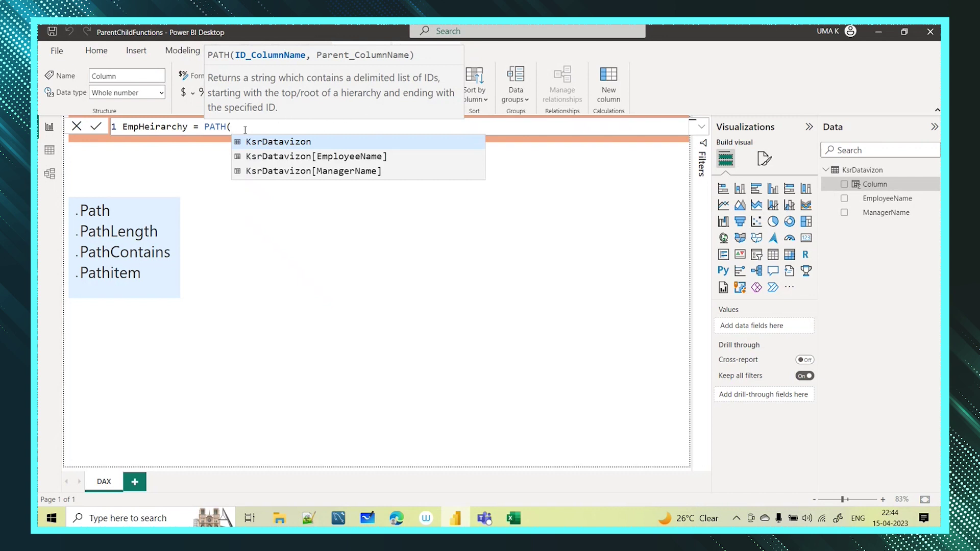
{"action": "left_click", "coordinate": [355, 156]}
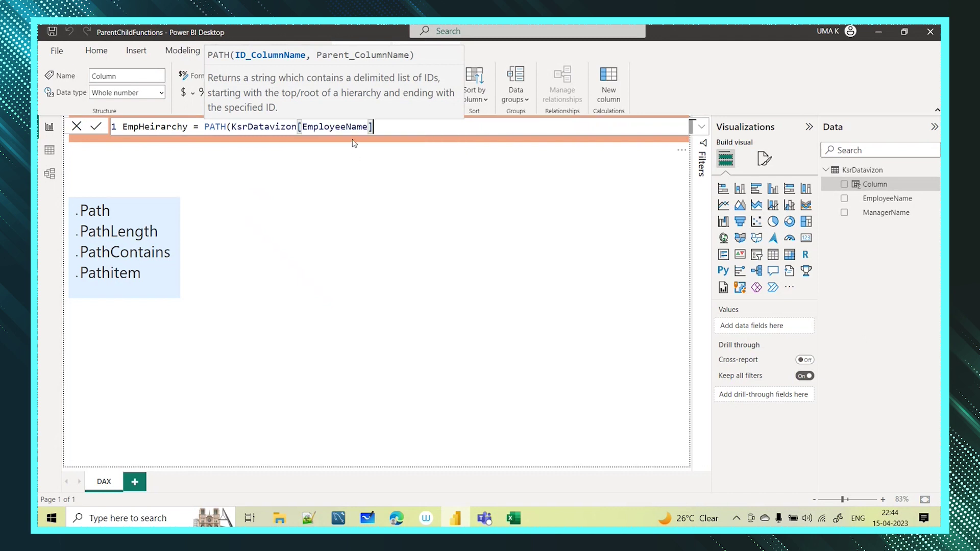
{"action": "type", "text": ","}
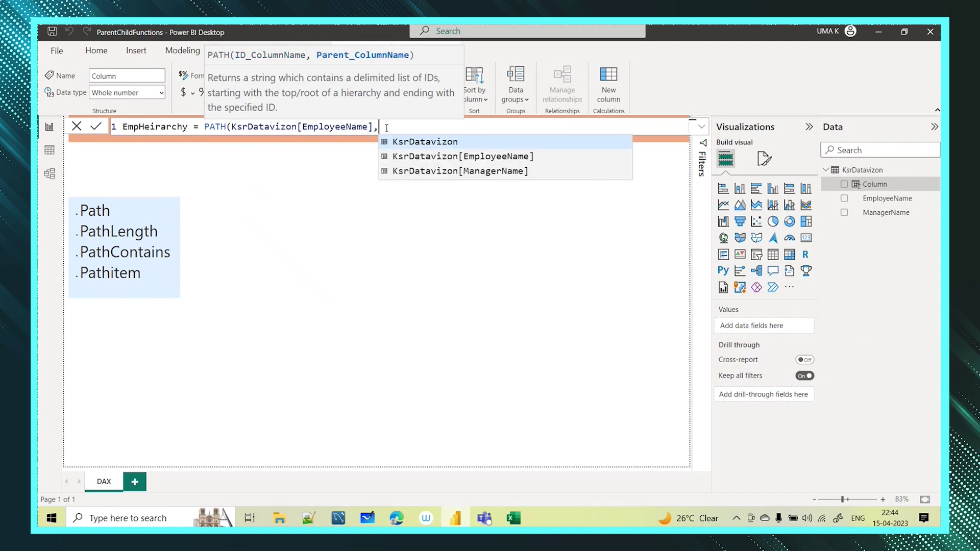
{"action": "left_click", "coordinate": [468, 171]}
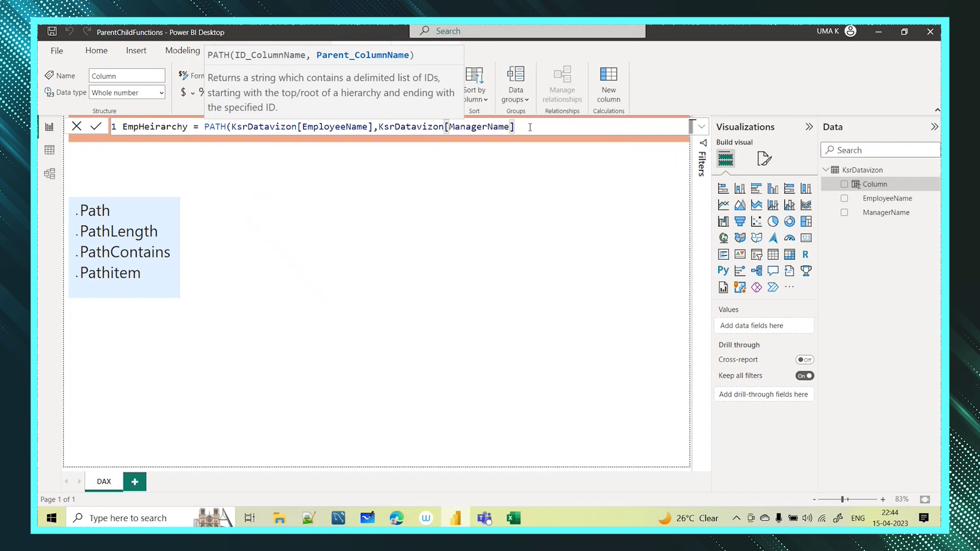
{"action": "type", "text": ")"}
{"action": "key", "text": "Return"}
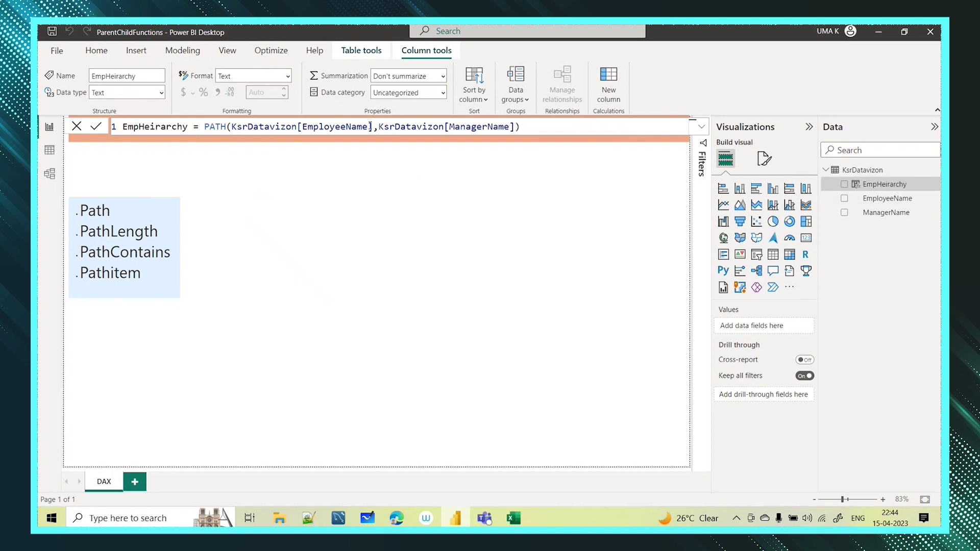
Step: Review the EmpHeirarchy formula's arguments and the column's values for each employee in the data view
{"action": "left_click_drag", "start_coordinate": [373, 126], "coordinate": [231, 126]}
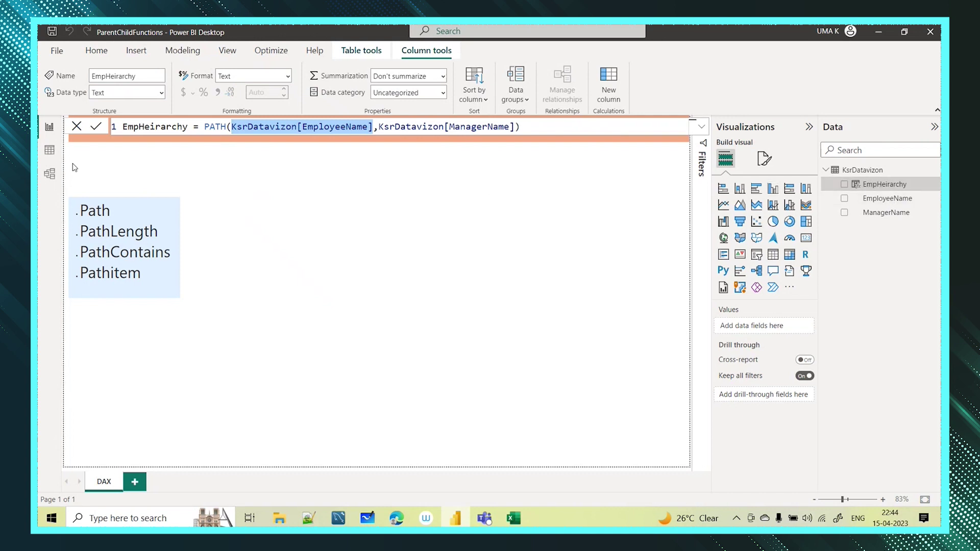
{"action": "left_click", "coordinate": [49, 151]}
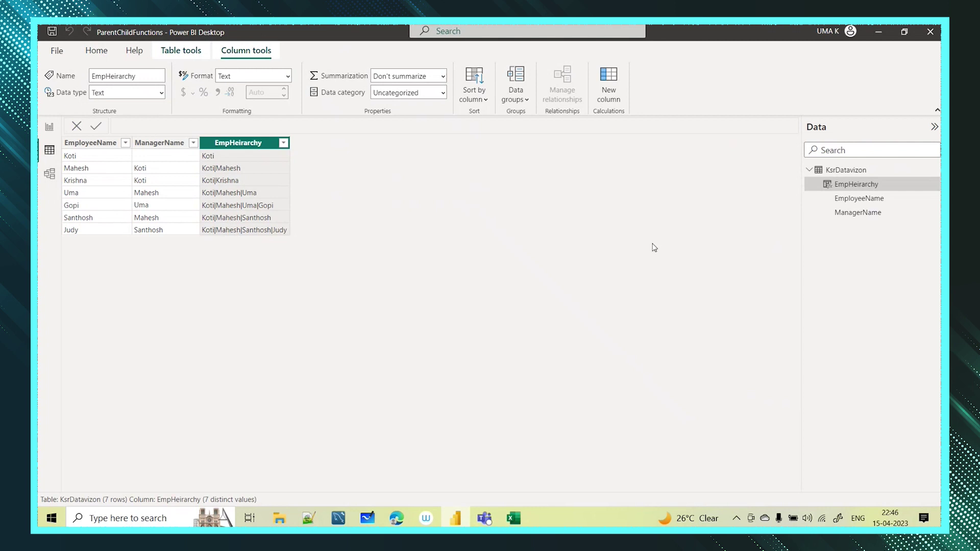
{"action": "left_click", "coordinate": [850, 185]}
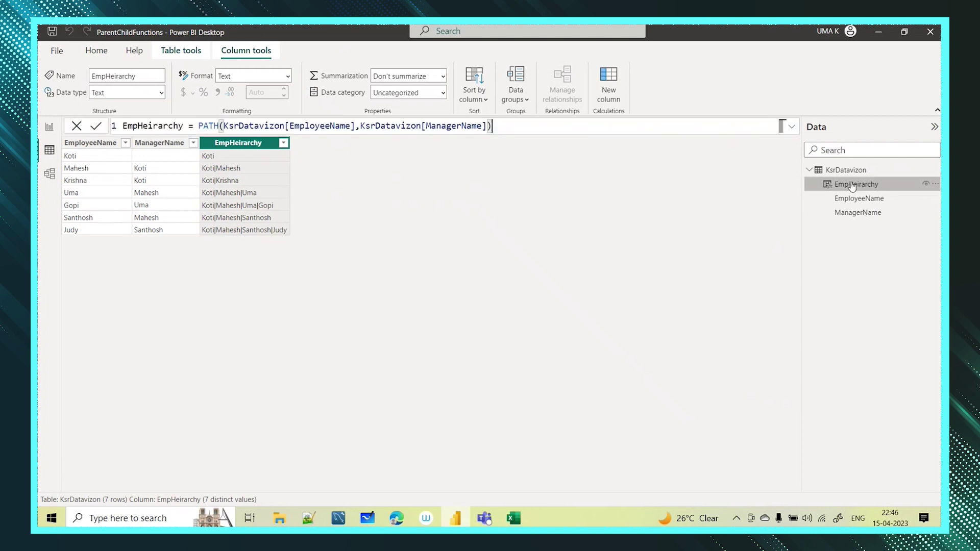
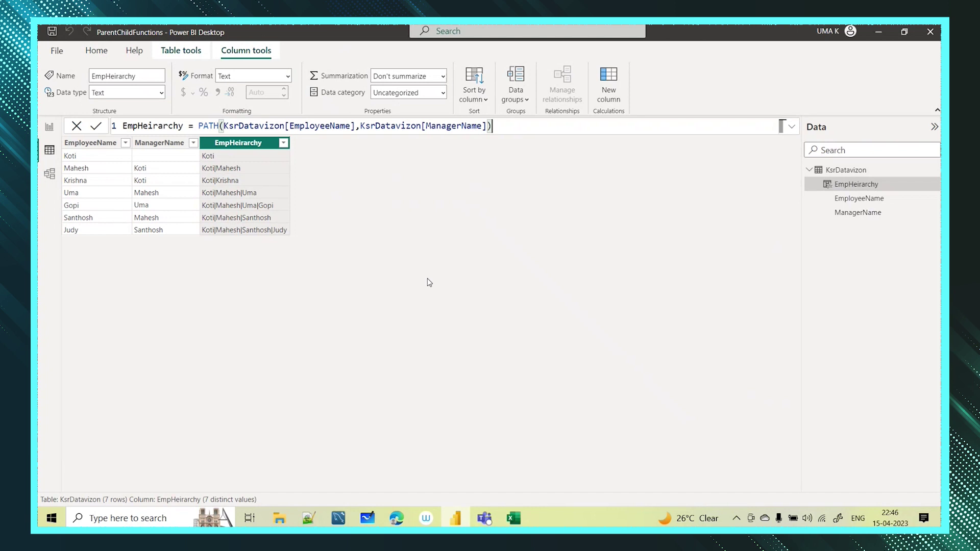
Step: Add a calculated column to the KsrDatavizon table and name it "lenght of heirarchy"
{"action": "left_click", "coordinate": [852, 170]}
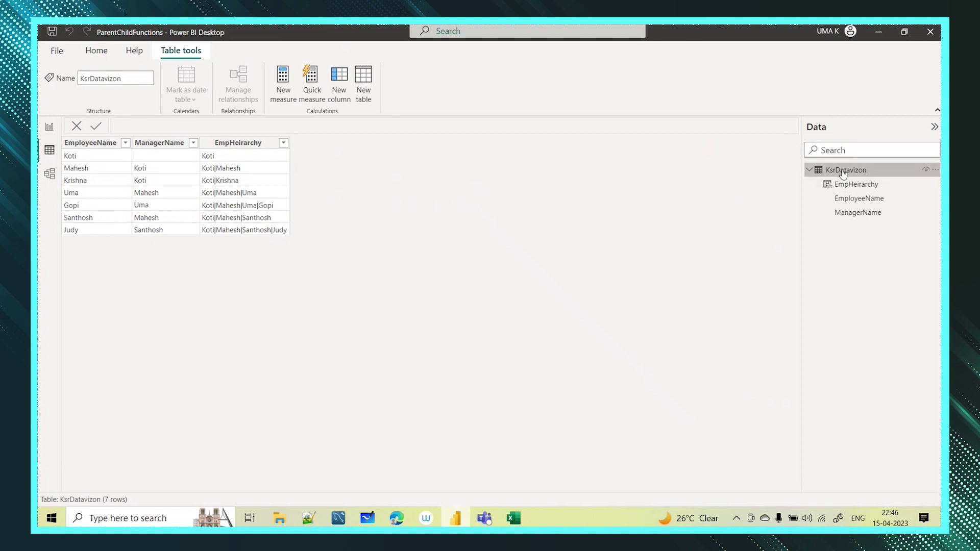
{"action": "left_click", "coordinate": [340, 84]}
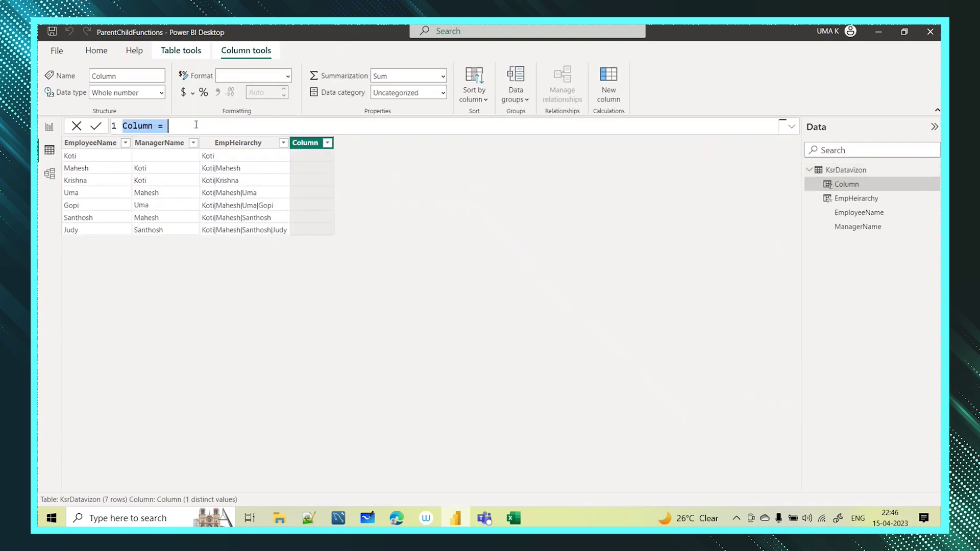
{"action": "type", "text": "p"}
{"action": "key", "text": "BackSpace"}
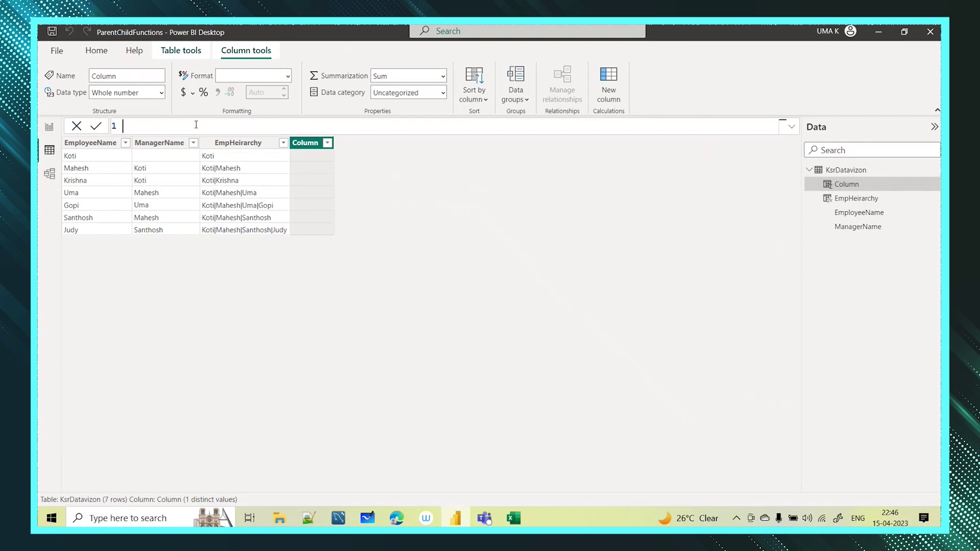
{"action": "type", "text": "lenght of heirarchy "}
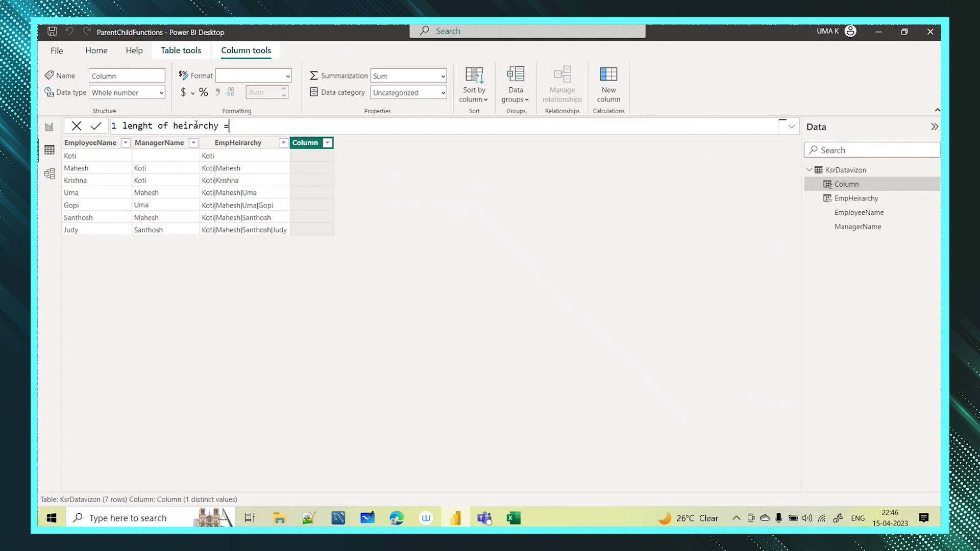
Step: Define the new column as PATHLENGTH(KsrDatavizon[EmpHeirarchy]) and commit the formula
{"action": "type", "text": "= pathlen"}
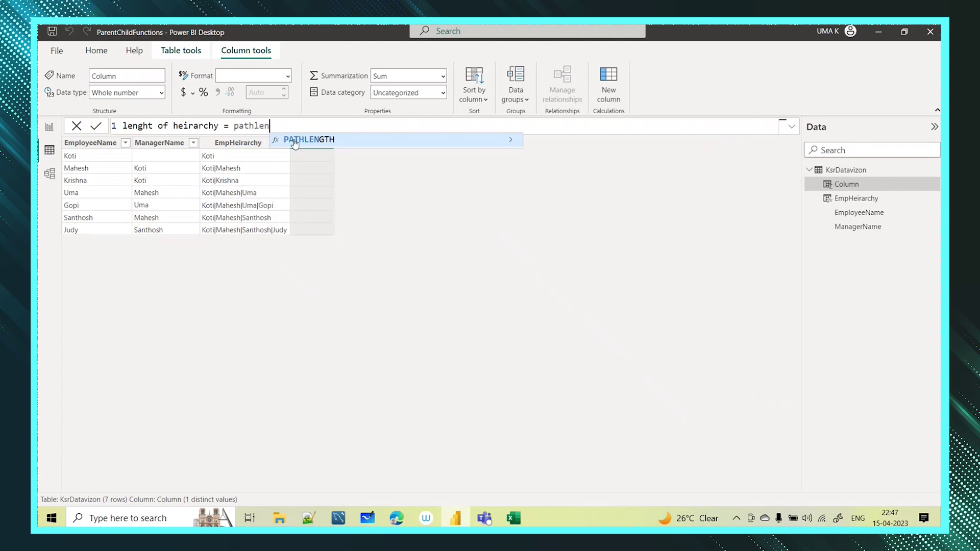
{"action": "left_click", "coordinate": [319, 144]}
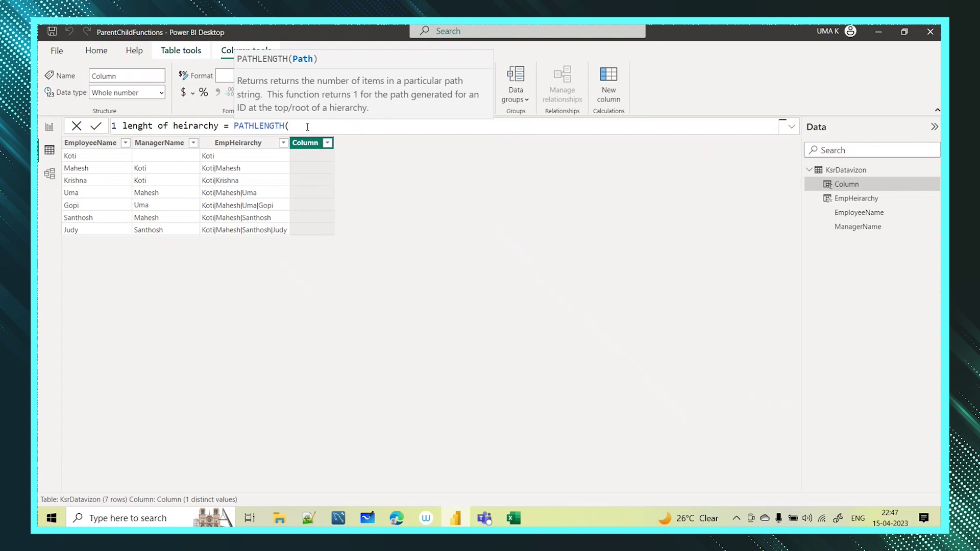
{"action": "type", "text": "emp"}
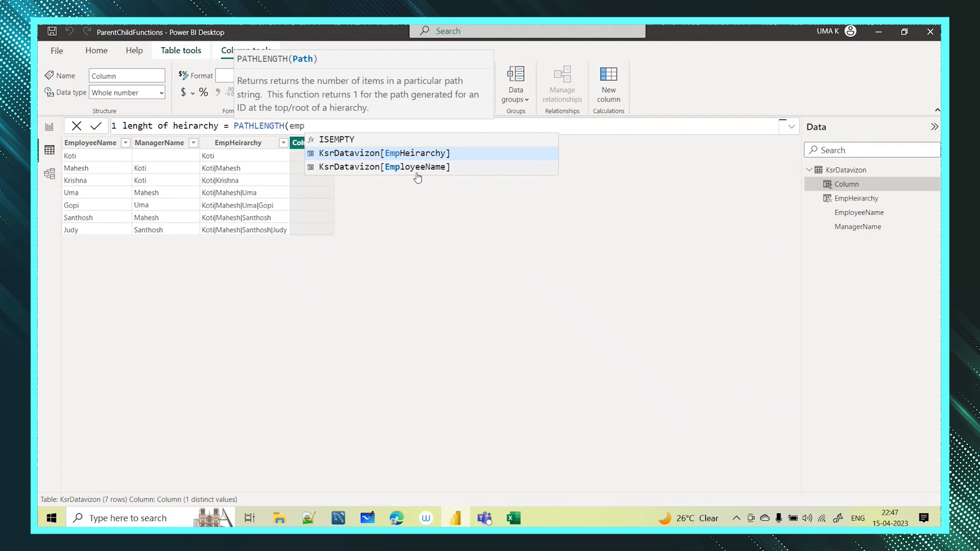
{"action": "left_click", "coordinate": [440, 152]}
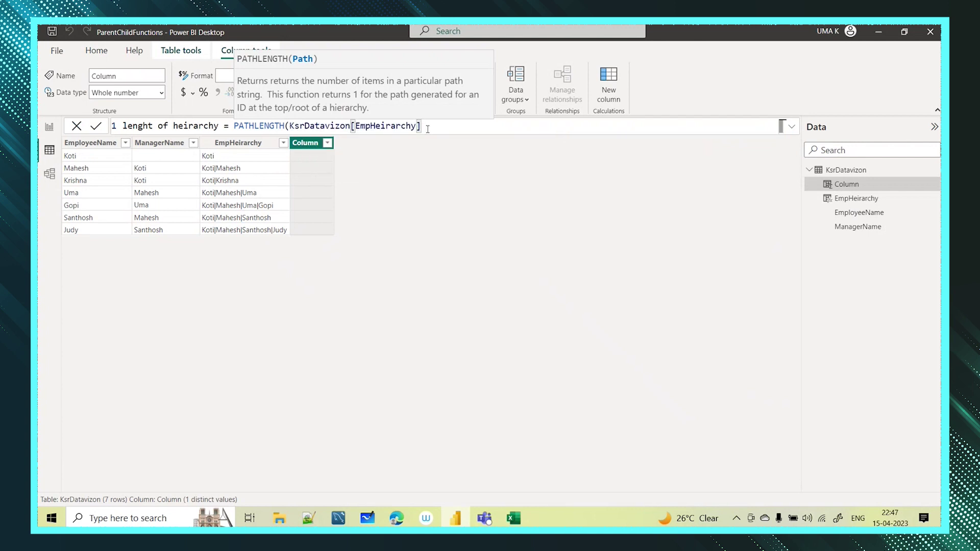
{"action": "type", "text": ")"}
{"action": "key", "text": "Return"}
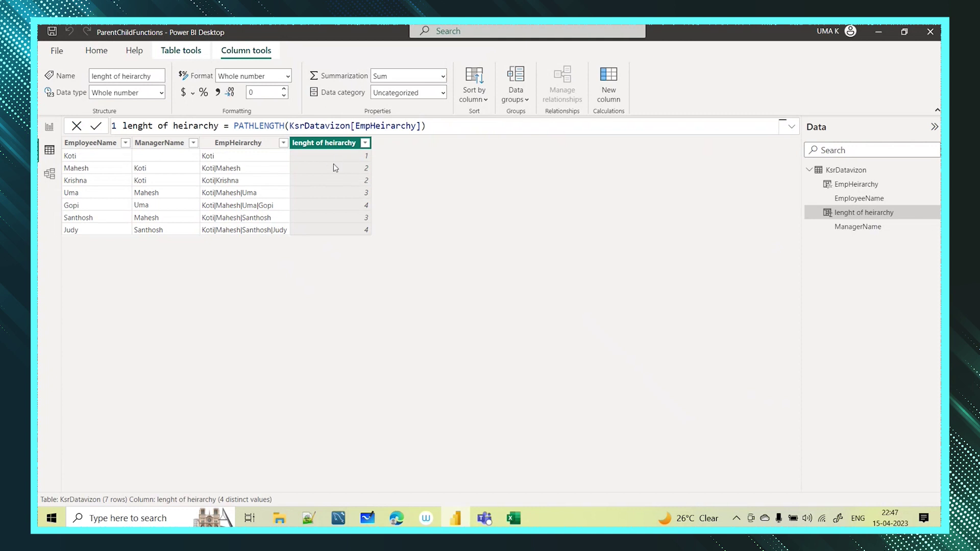
Step: Correct the spelling in the PATHLENGTH column's name so it is called "length of heirarchy"
{"action": "double_click", "coordinate": [153, 126]}
{"action": "type", "text": "length"}
{"action": "left_click", "coordinate": [454, 131]}
{"action": "key", "text": "Return"}
Step: Add another calculated column to the KsrDatavizon table, named "Find emp" followed by the employee's first name
{"action": "left_click", "coordinate": [850, 170]}
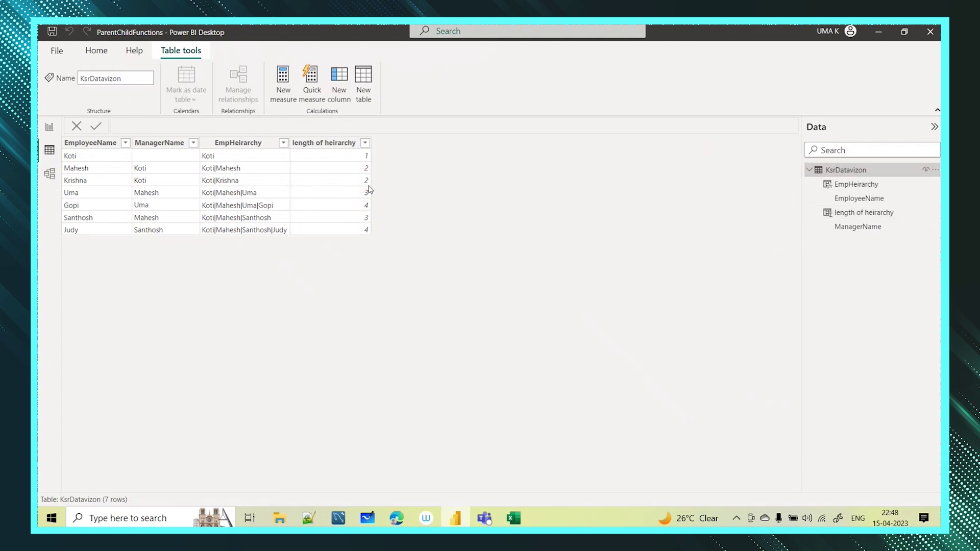
{"action": "left_click", "coordinate": [339, 81]}
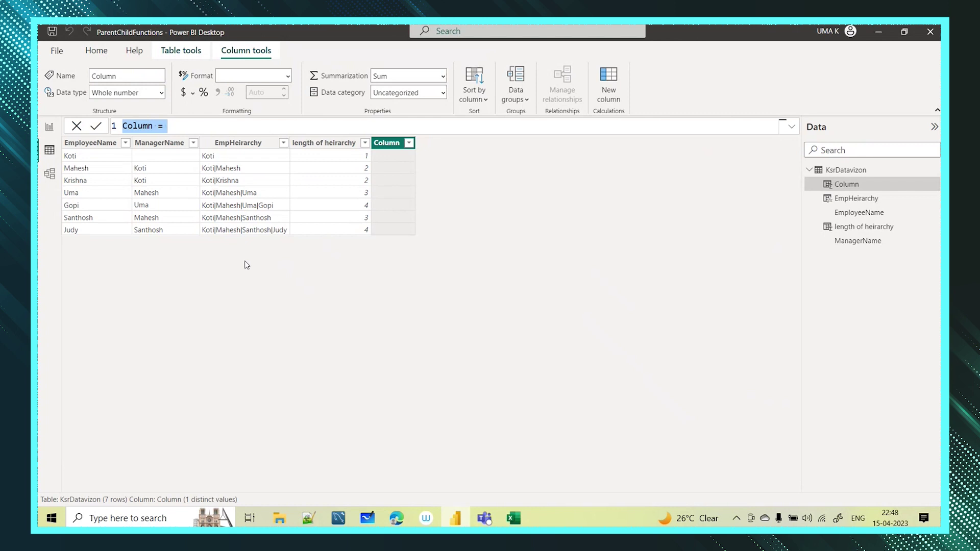
{"action": "type", "text": "Find emp"}
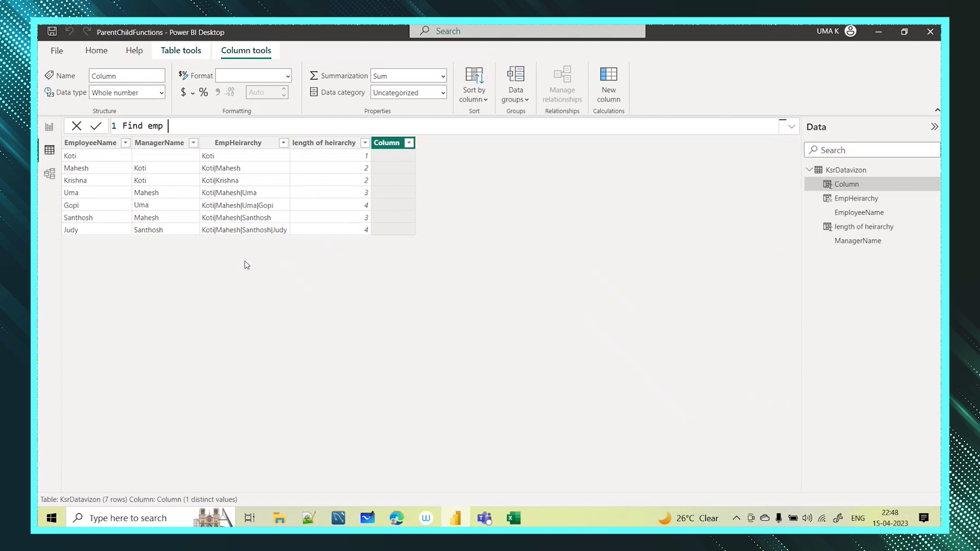
{"action": "type", "text": " Uma"}
Step: Define the column with PATHCONTAINS, using KsrDatavizon[EmpHeirarchy] as the path and the employee's first name in quotes as the item
{"action": "type", "text": "= path"}
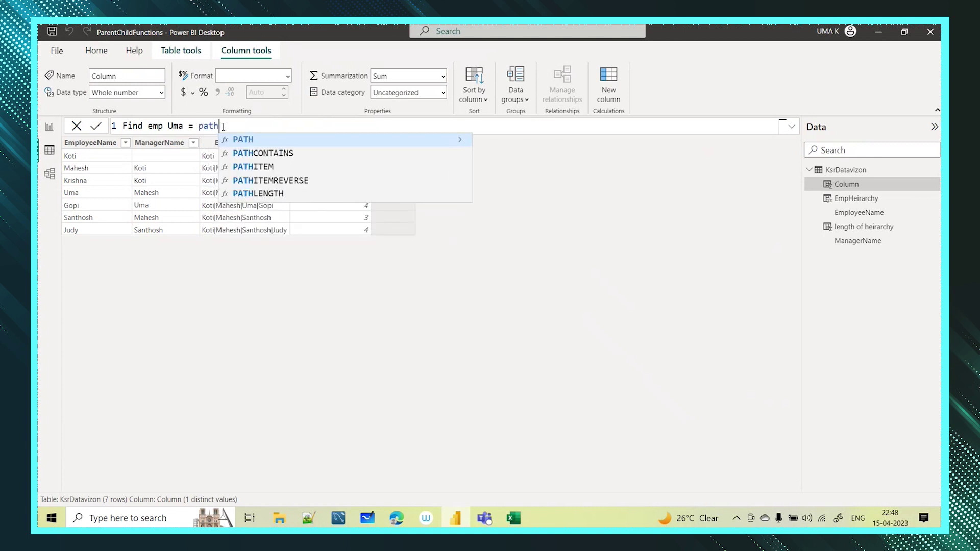
{"action": "left_click", "coordinate": [257, 154]}
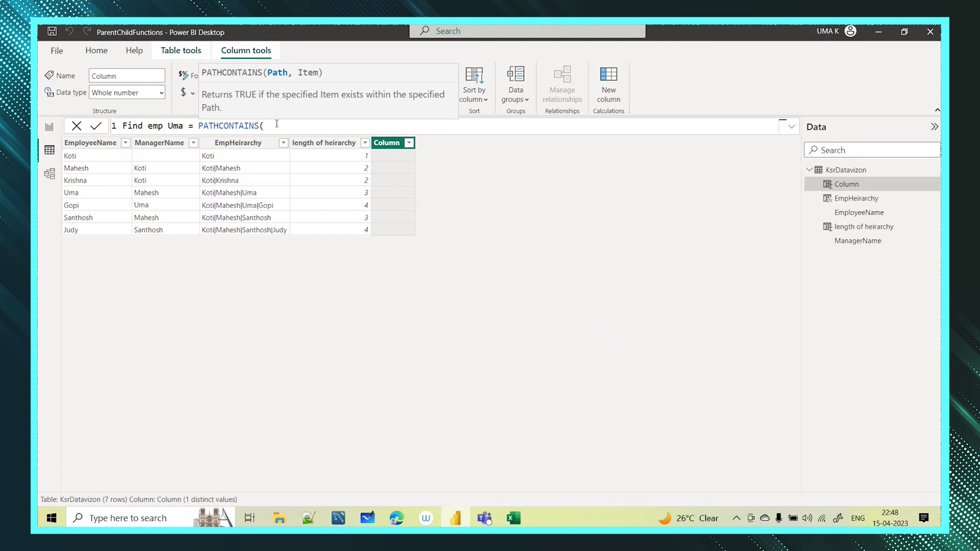
{"action": "type", "text": "emp"}
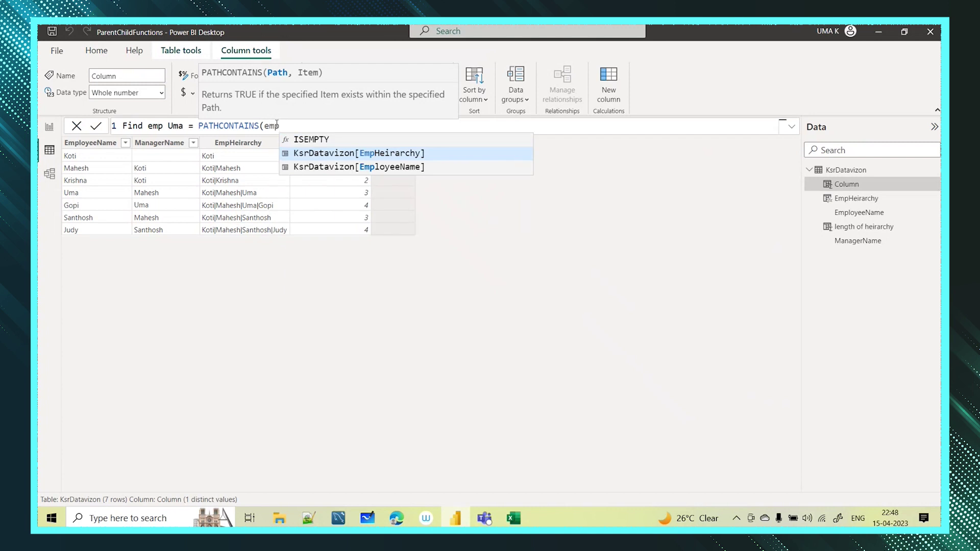
{"action": "left_click", "coordinate": [398, 152]}
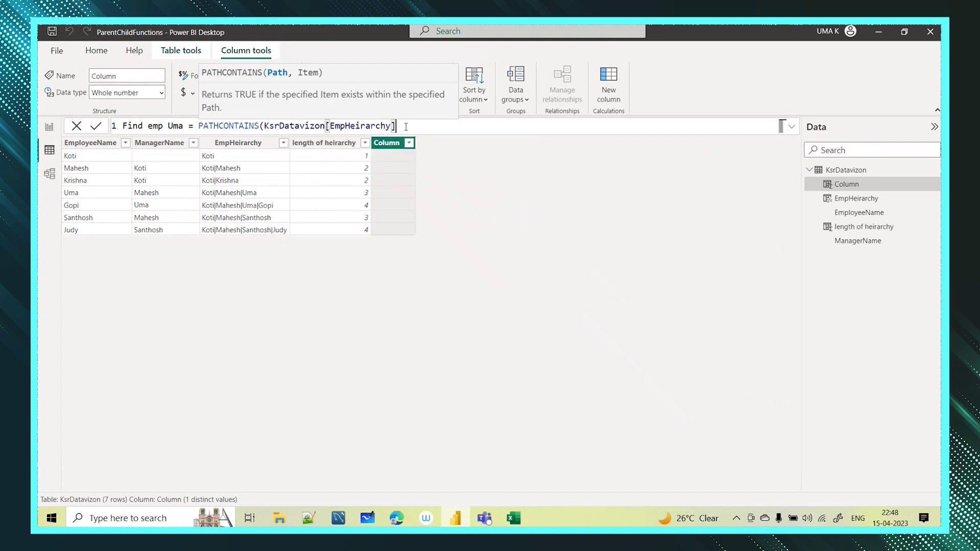
{"action": "type", "text": ",\"Uma\")"}
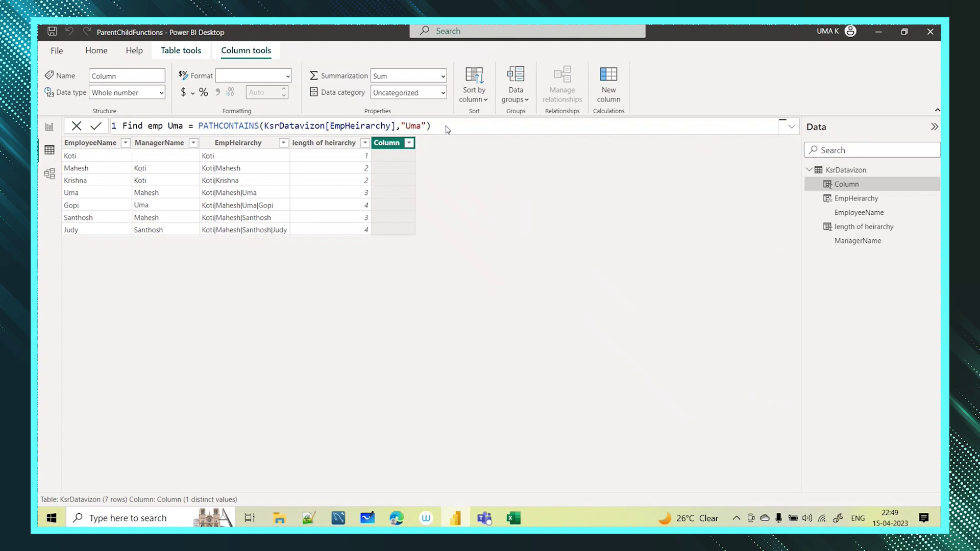
{"action": "key", "text": "Return"}
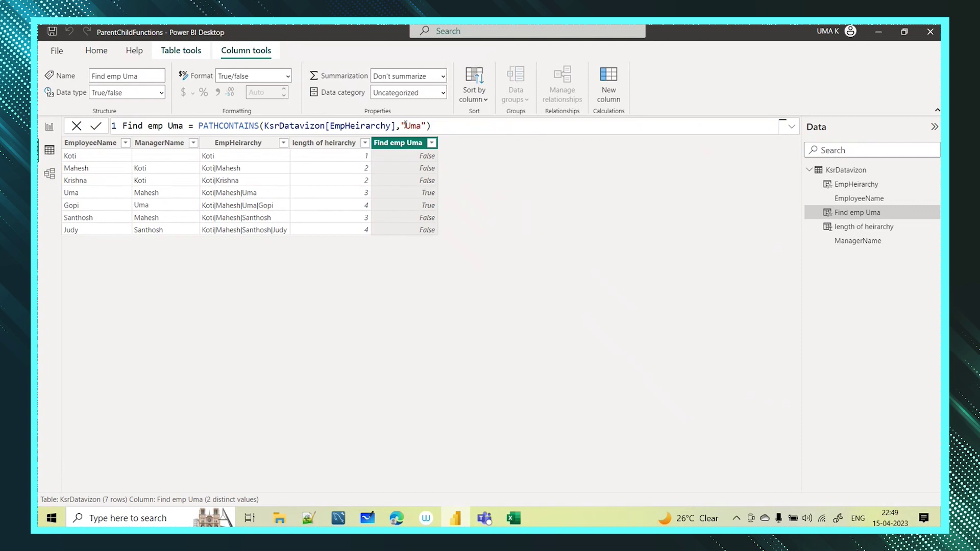
{"action": "left_click_drag", "start_coordinate": [401, 125], "coordinate": [428, 125]}
{"action": "left_click", "coordinate": [452, 122]}
Step: Add a calculated column named "to find emp" to the KsrDatavizon table, starting its formula with the PATHITEM function
{"action": "left_click", "coordinate": [851, 174]}
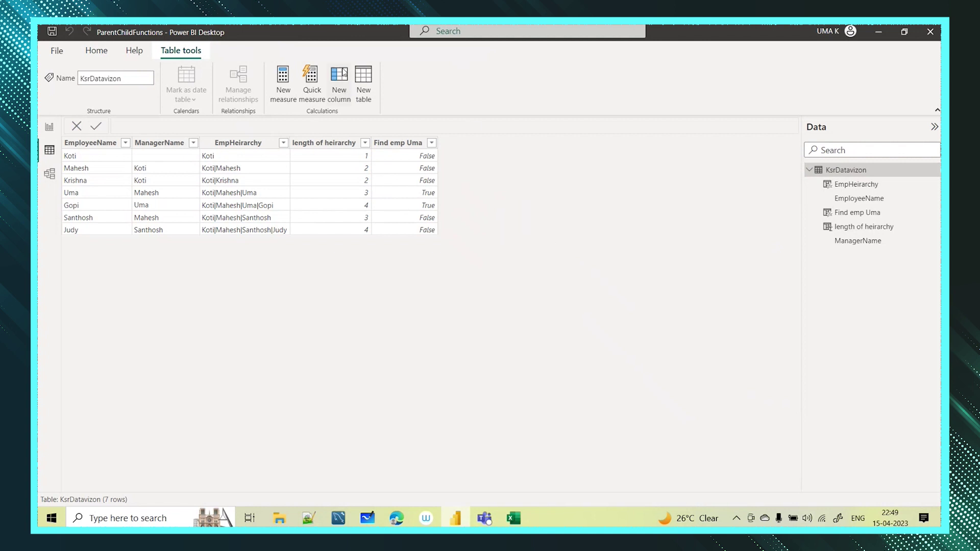
{"action": "left_click", "coordinate": [344, 74]}
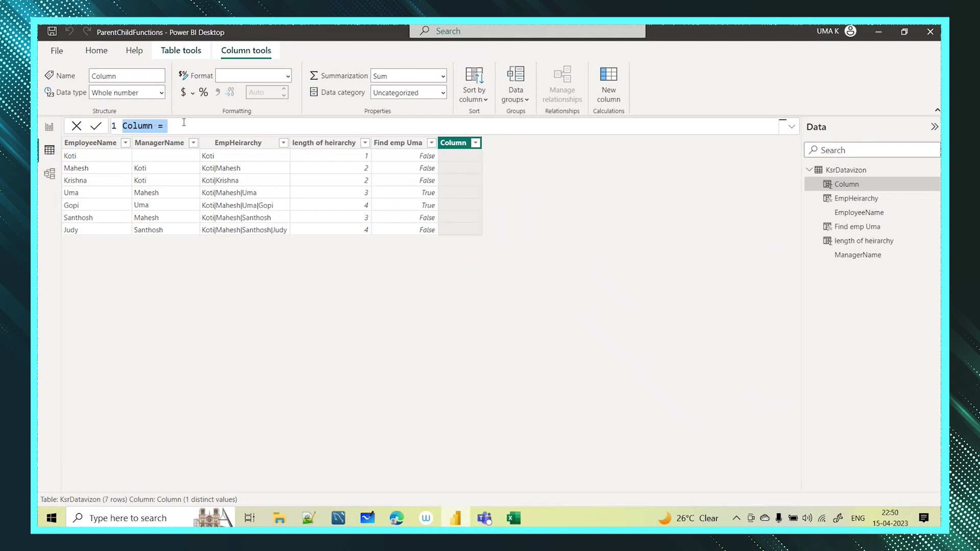
{"action": "type", "text": "to fi"}
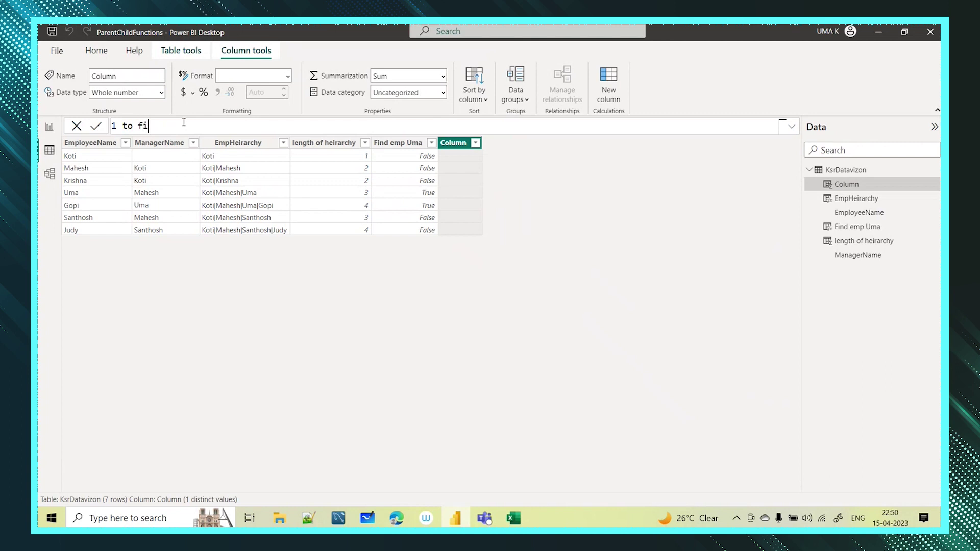
{"action": "type", "text": "nd emp = pathite"}
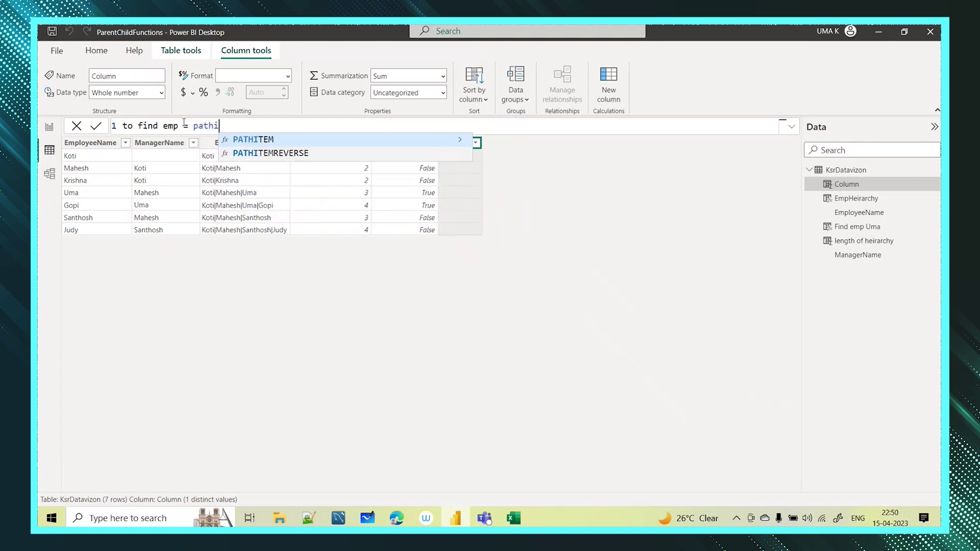
{"action": "left_click", "coordinate": [255, 140]}
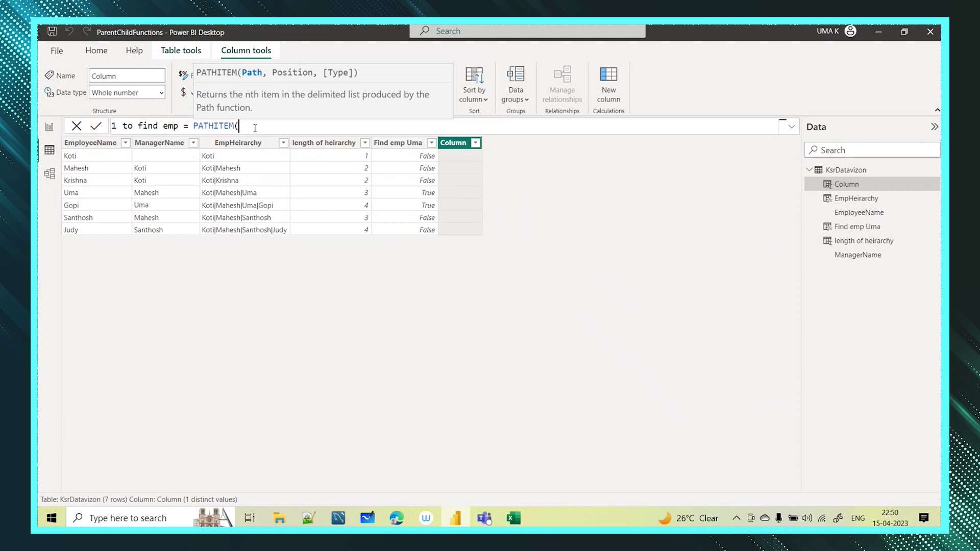
Step: Complete the formula as PATHITEM(KsrDatavizon[EmpHeirarchy],1,TEXT), commit it, and check the position argument
{"action": "type", "text": "emp"}
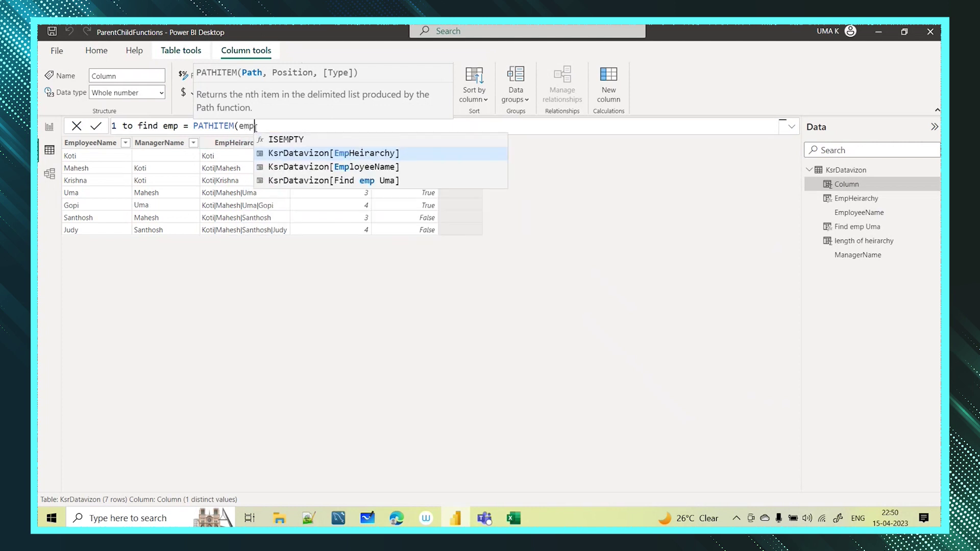
{"action": "left_click", "coordinate": [337, 153]}
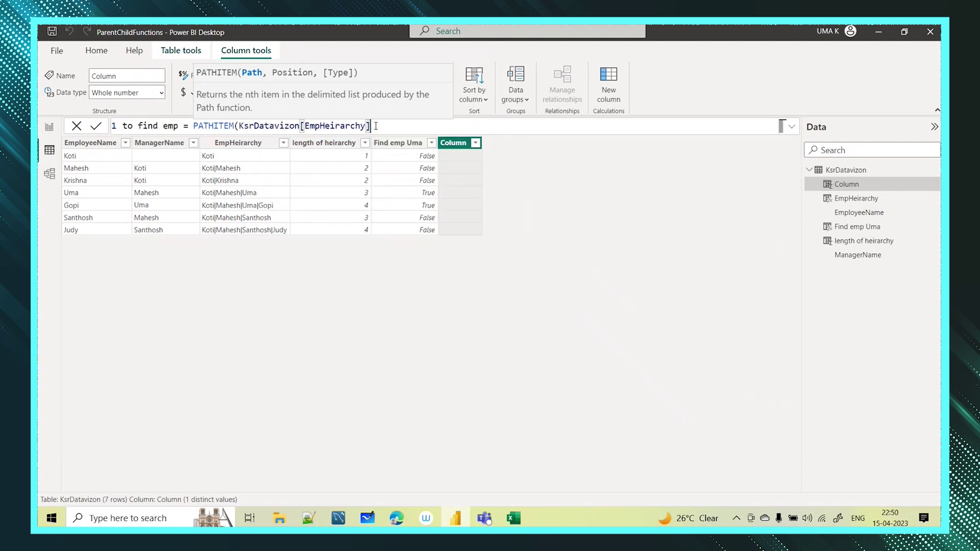
{"action": "type", "text": ","}
{"action": "type", "text": "1,"}
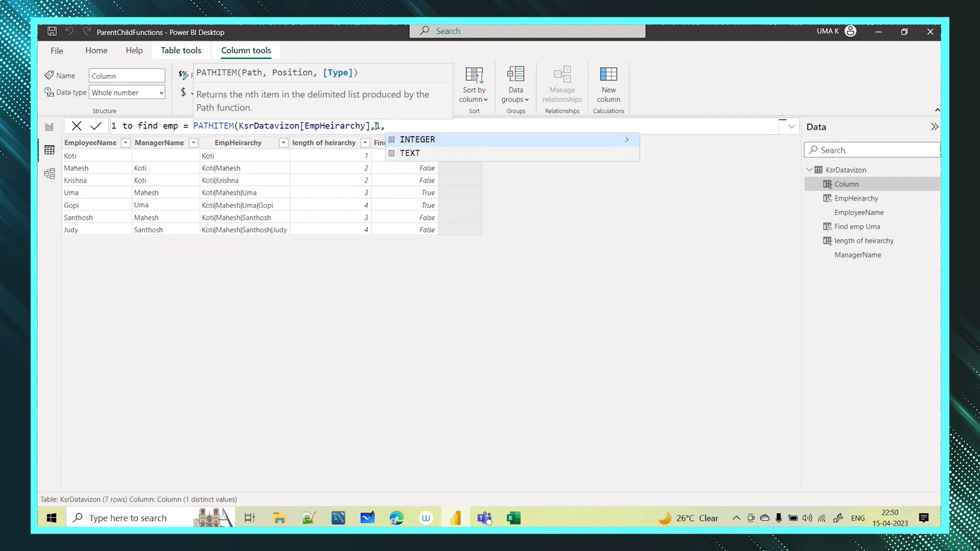
{"action": "type", "text": "t"}
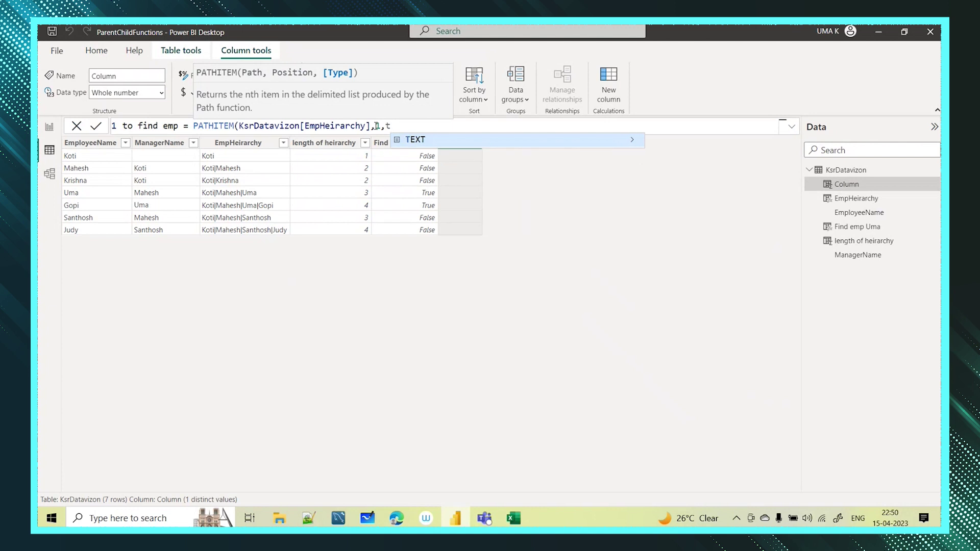
{"action": "left_click", "coordinate": [423, 140]}
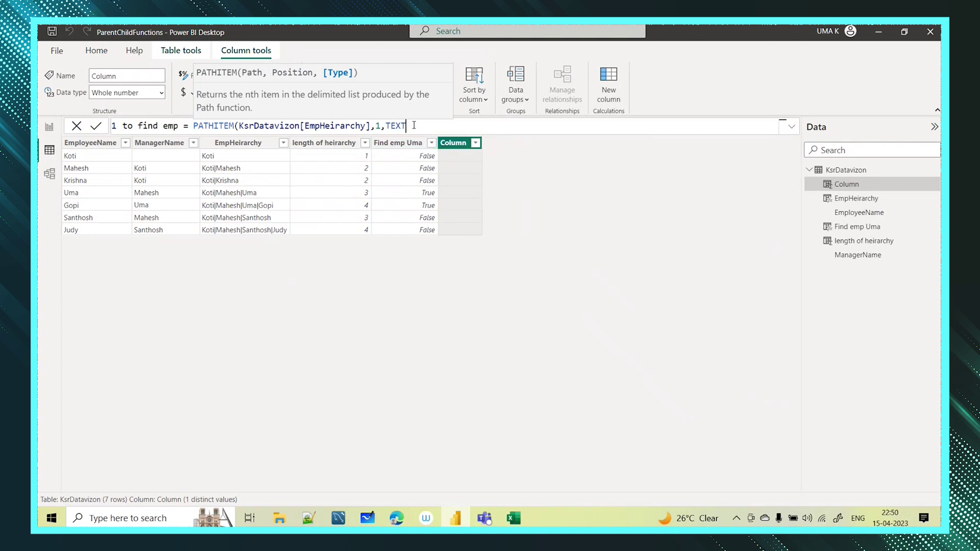
{"action": "type", "text": ")"}
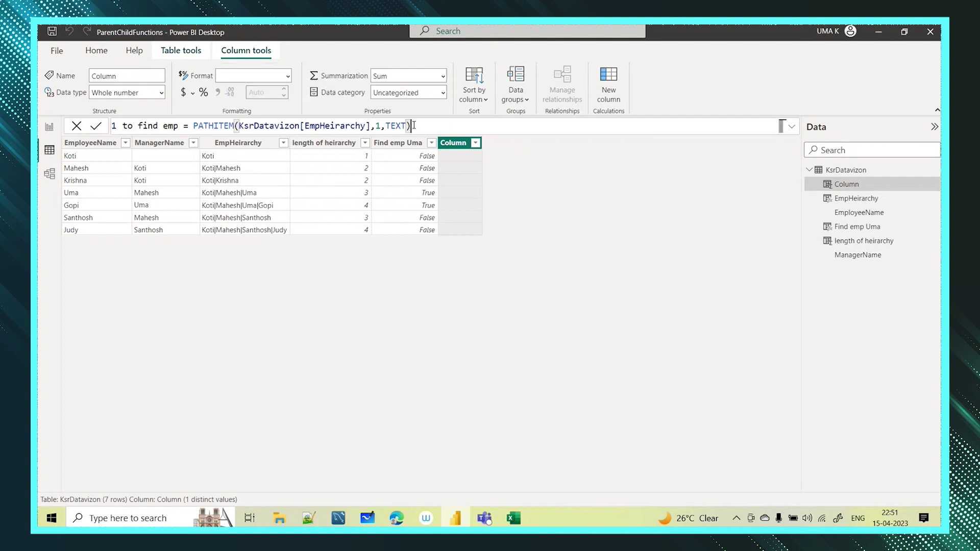
{"action": "key", "text": "Return"}
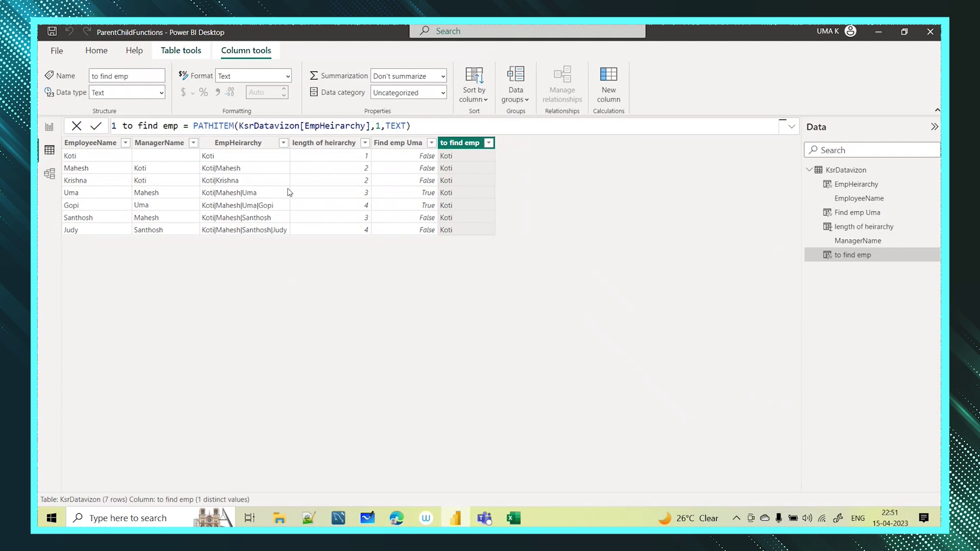
{"action": "double_click", "coordinate": [378, 126]}
{"action": "left_click", "coordinate": [380, 126]}
Step: Return to the report view and display the EmpHeirarchy column's formula for review
{"action": "left_click", "coordinate": [49, 128]}
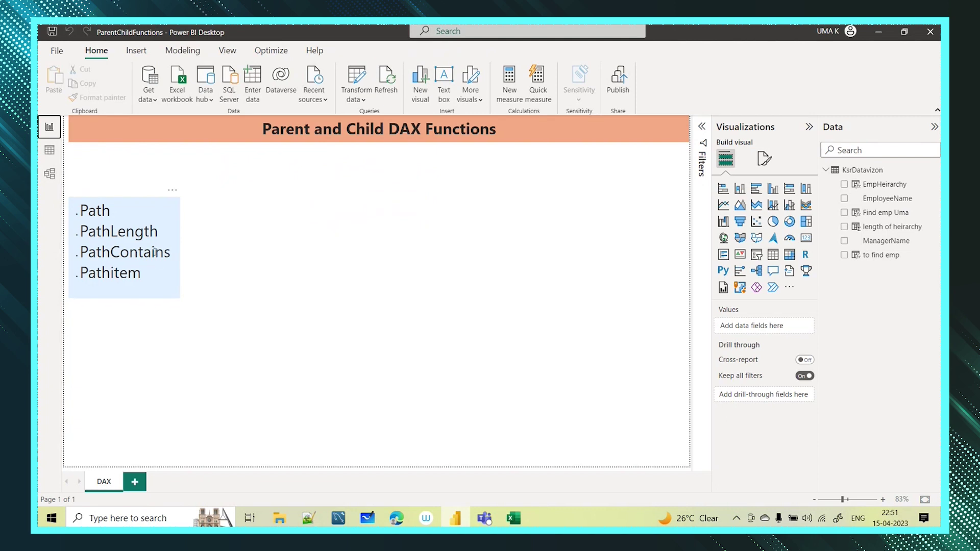
{"action": "left_click", "coordinate": [884, 184]}
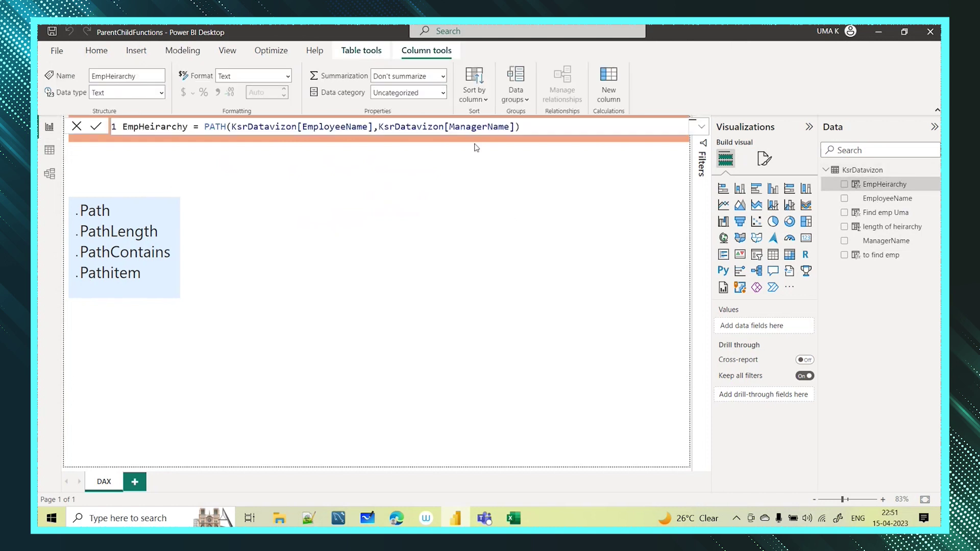